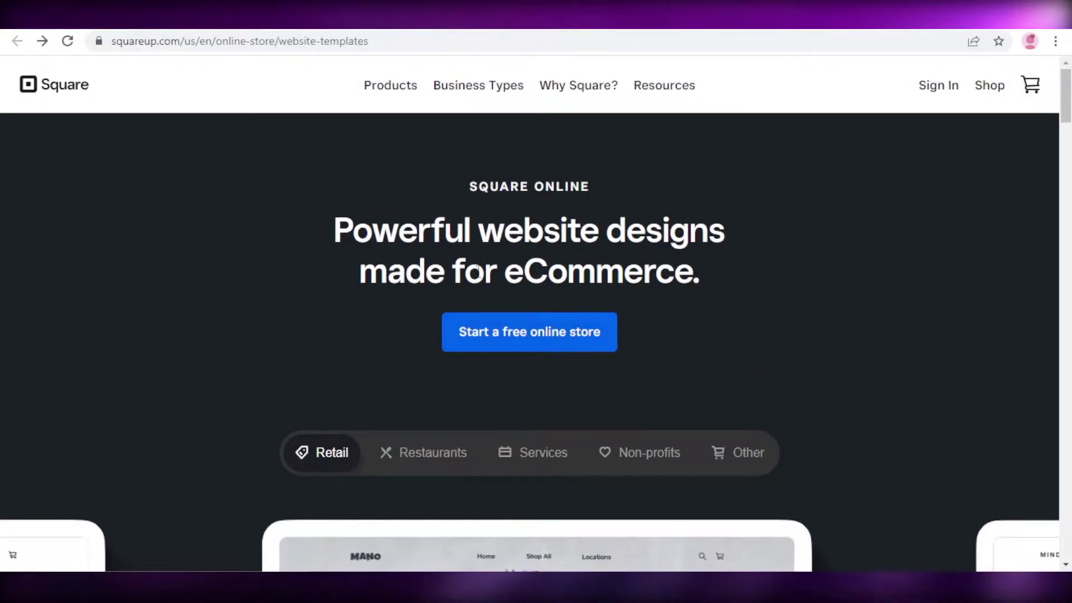
Step: Start a free Square online store and sign in with the existing Square account
click(505, 351)
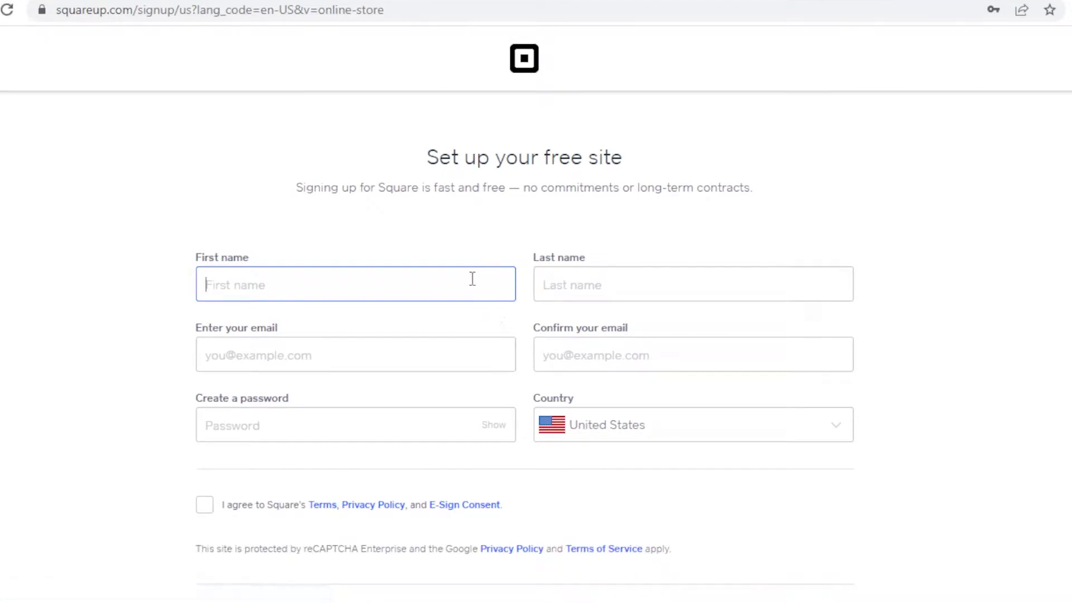
scroll(474, 282, down, 2)
scroll(424, 502, up, 2)
scroll(424, 516, down, 2)
click(446, 507)
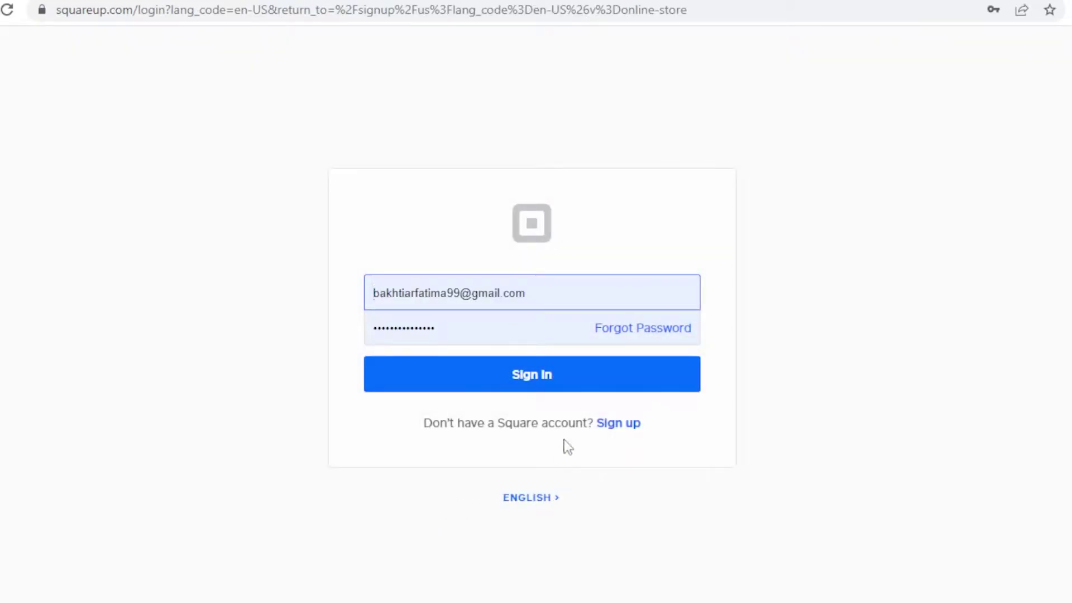
click(559, 380)
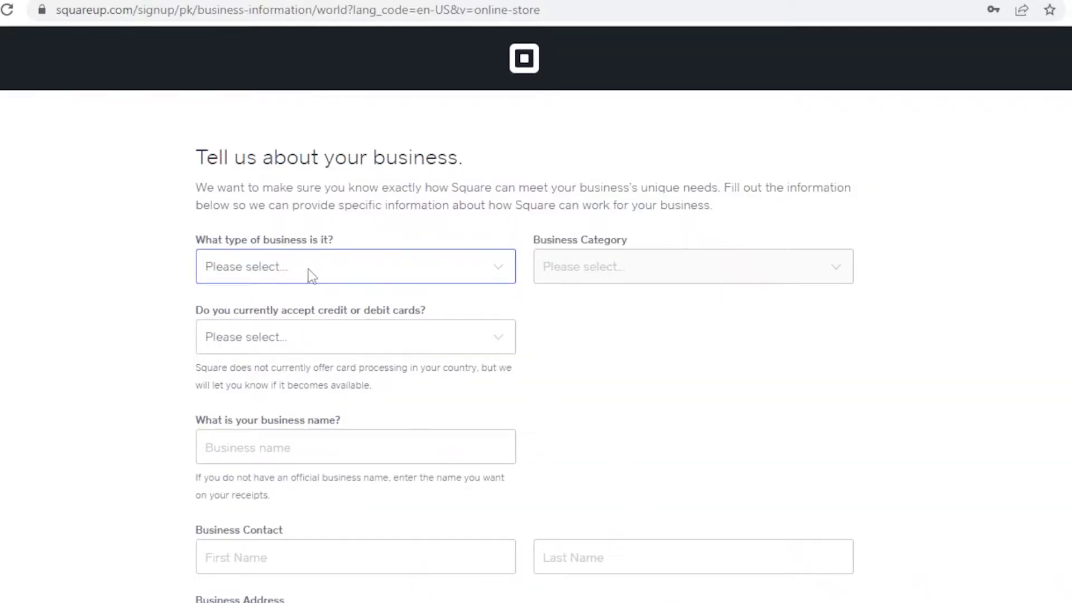
Step: Set the business type to Beauty and Personal Care and the business category to Beauty Salon
click(311, 275)
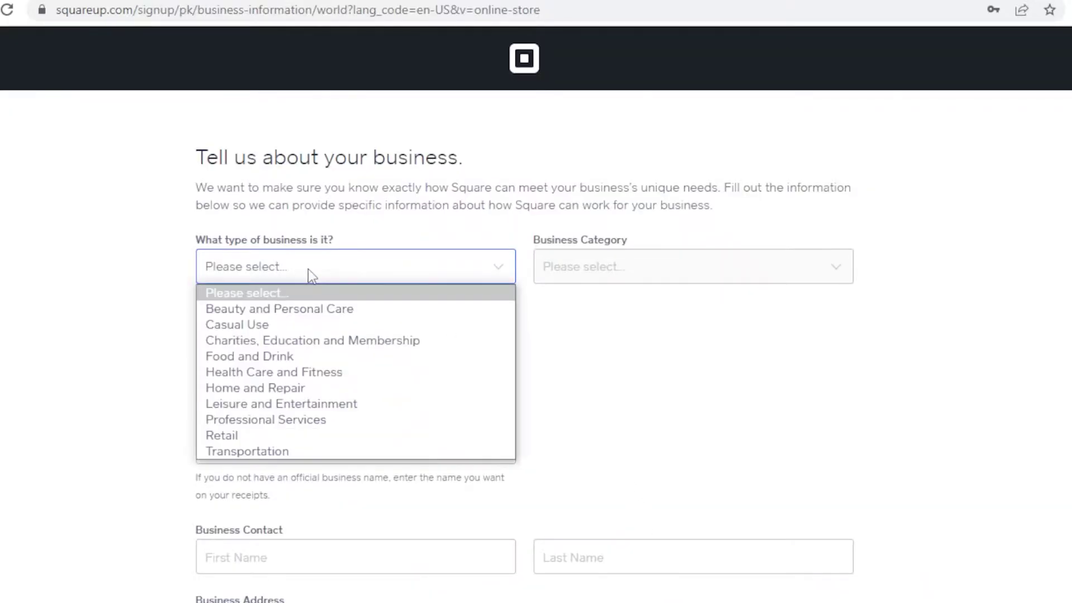
click(301, 310)
click(628, 268)
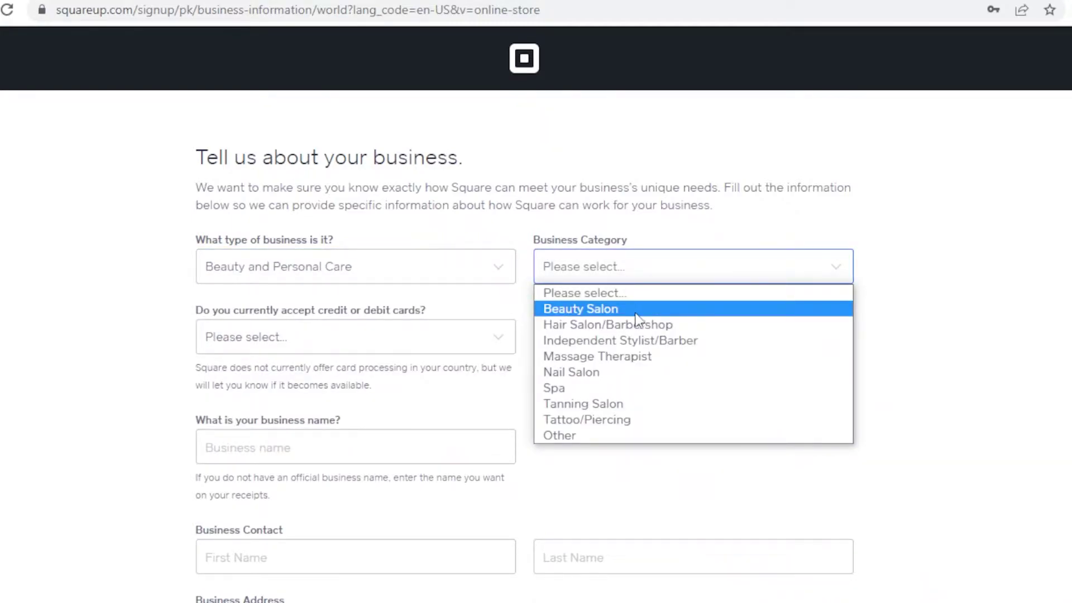
click(586, 373)
click(622, 272)
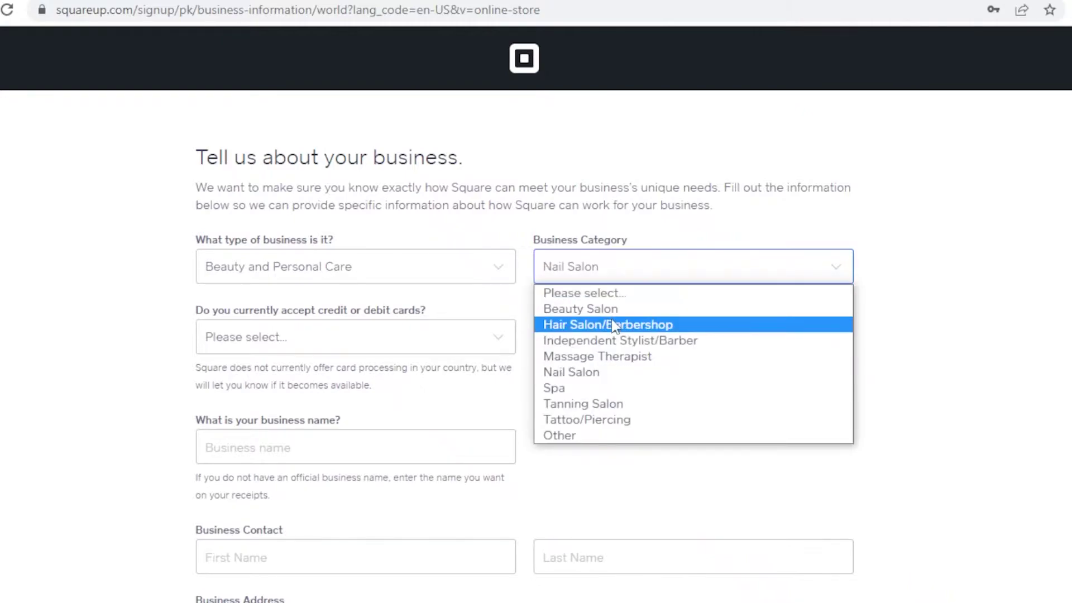
click(613, 312)
Step: Answer the card question with "Yes, we accept credit cards" and the "Why not?" question with "I don't need to accept cards"
click(295, 335)
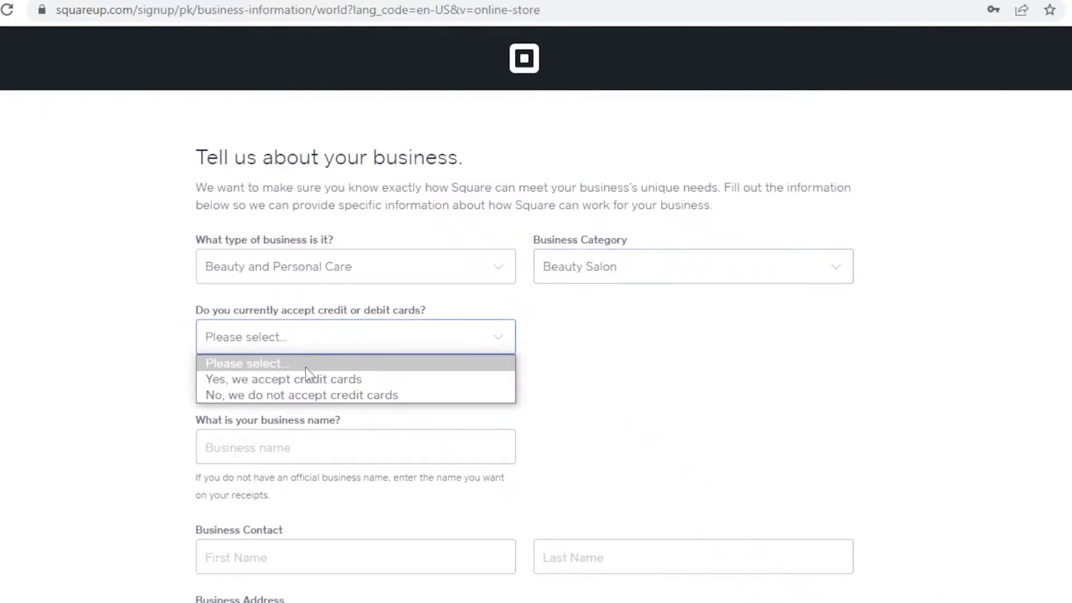
click(326, 403)
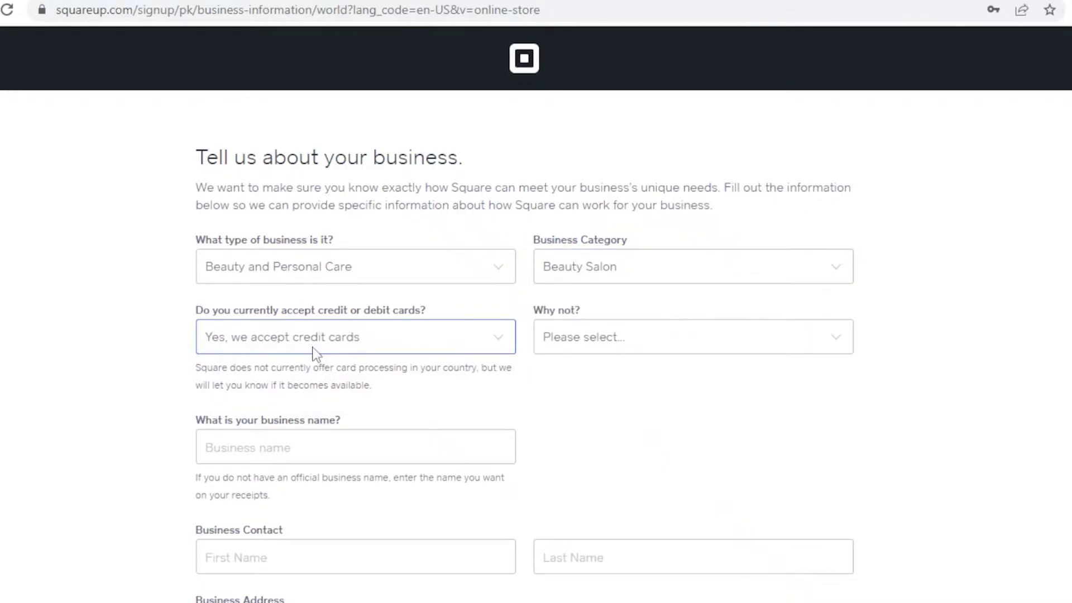
click(409, 353)
click(625, 337)
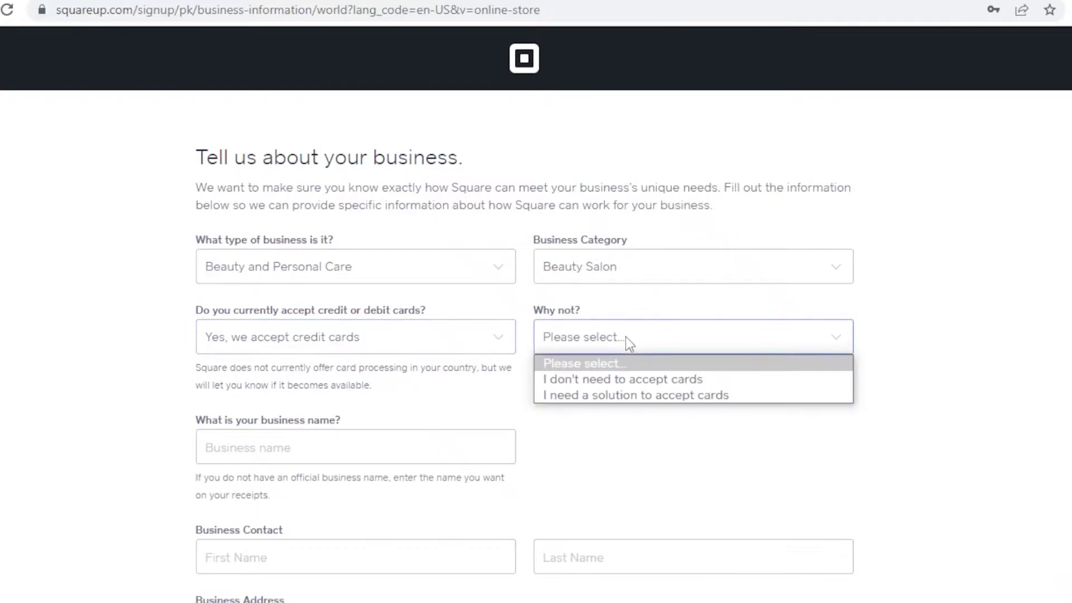
click(622, 378)
Step: Enter "Janes Beauty Salon" as the business name
scroll(339, 422, down, 2)
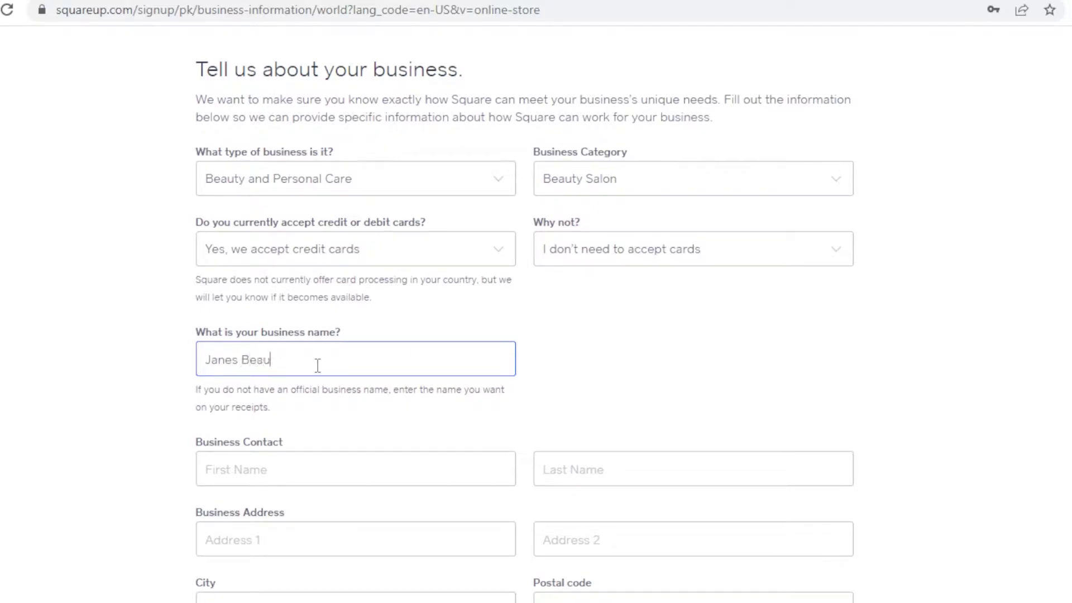
scroll(318, 364, down, 3)
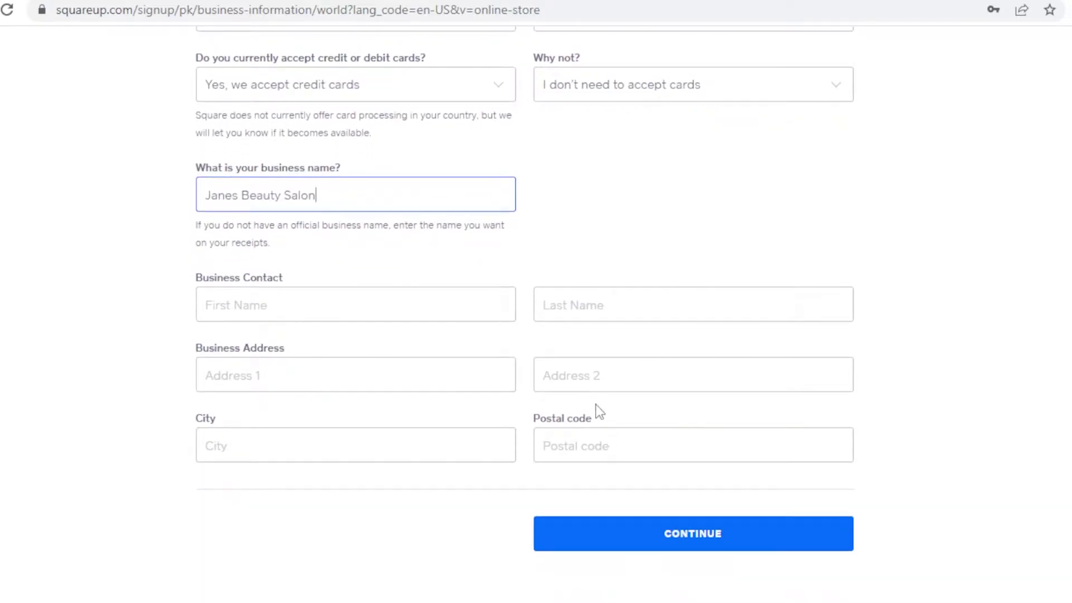
scroll(345, 402, up, 2)
scroll(525, 368, up, 2)
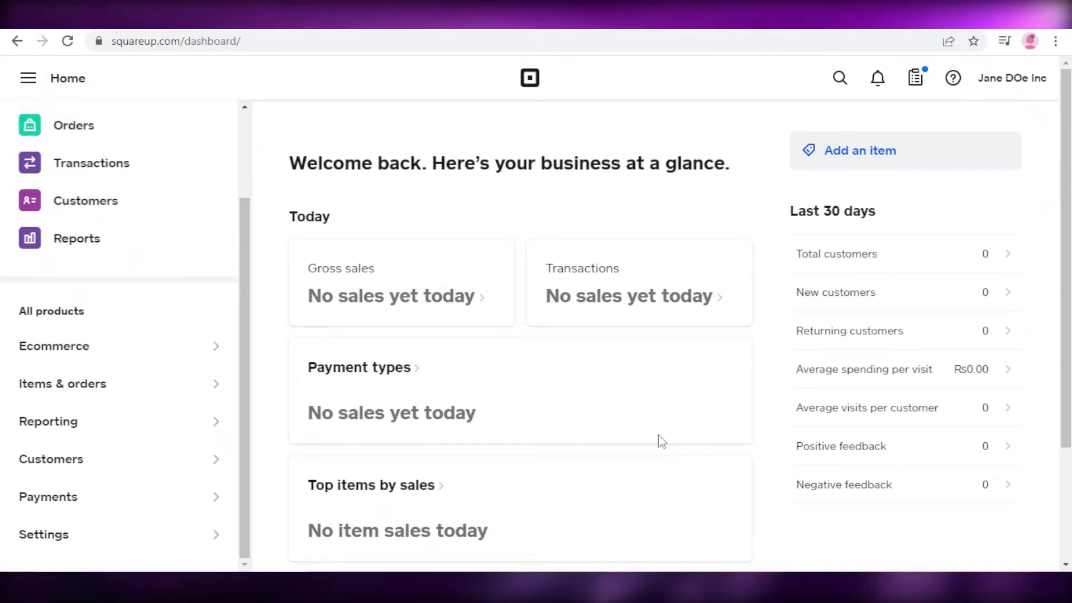
Step: Examine the Square dashboard's navigation, its Ecommerce options and the business overview
click(27, 83)
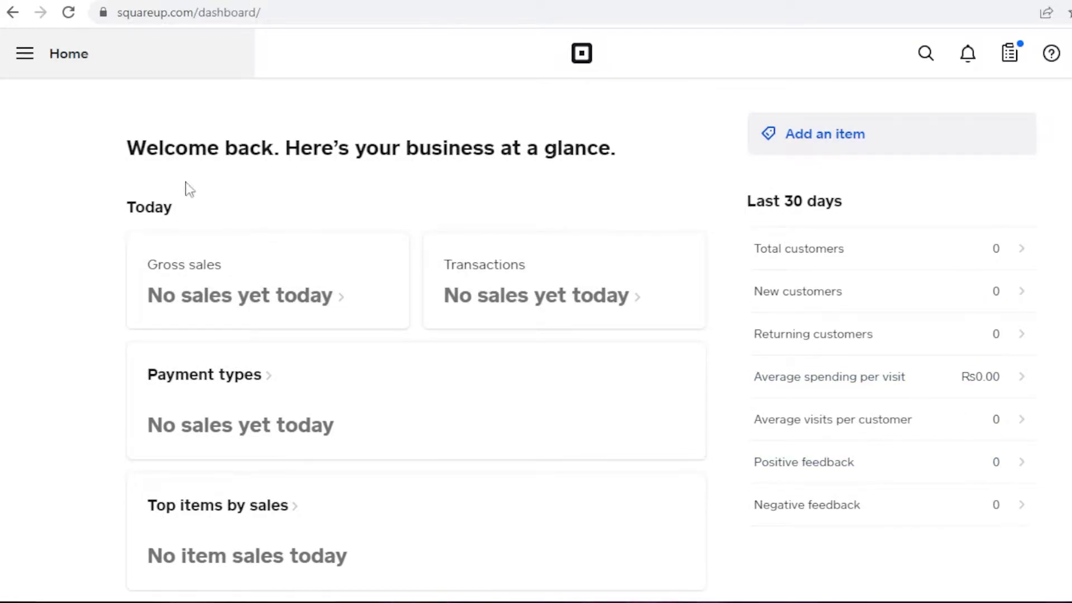
click(5, 79)
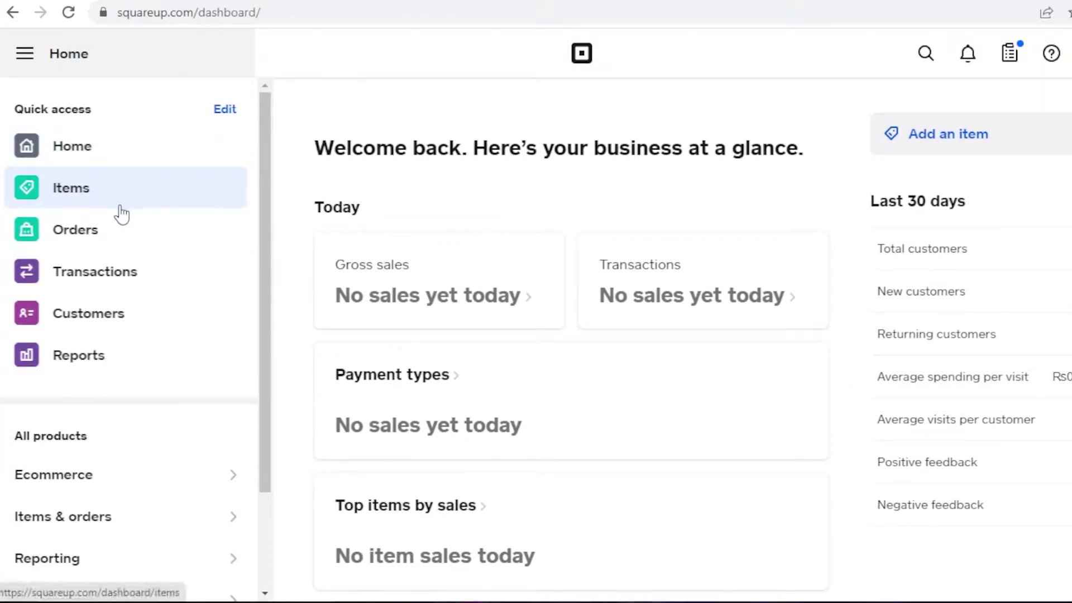
scroll(139, 357, down, 2)
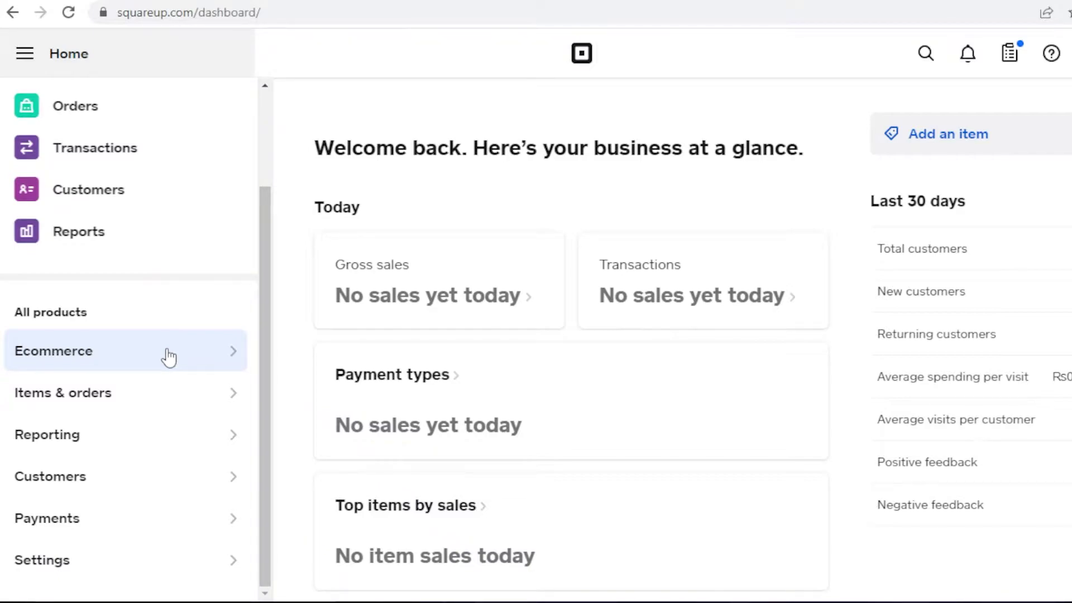
click(169, 357)
scroll(429, 374, down, 3)
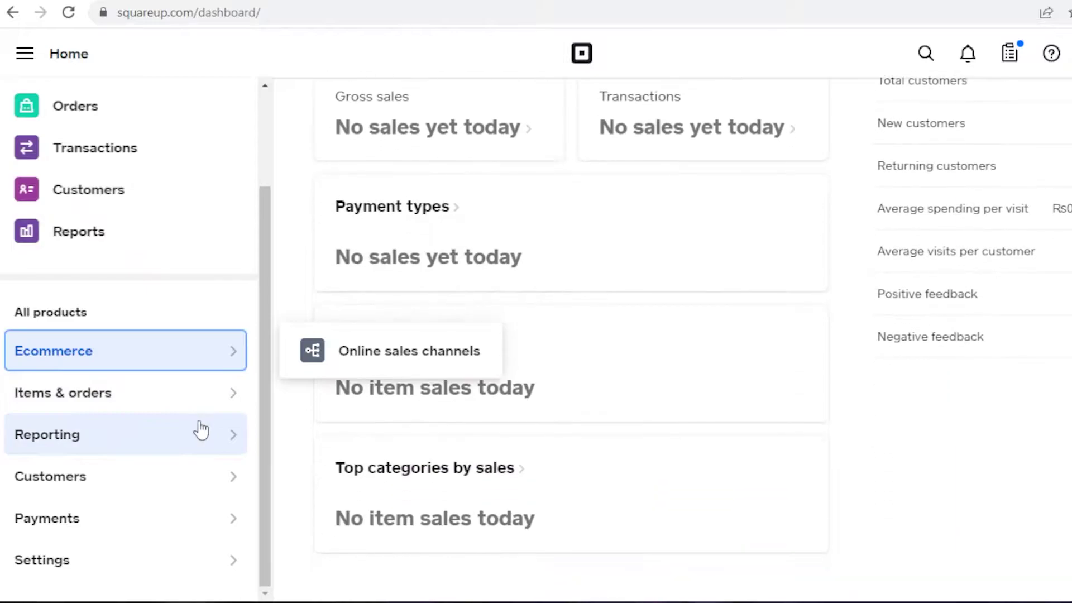
scroll(428, 374, up, 2)
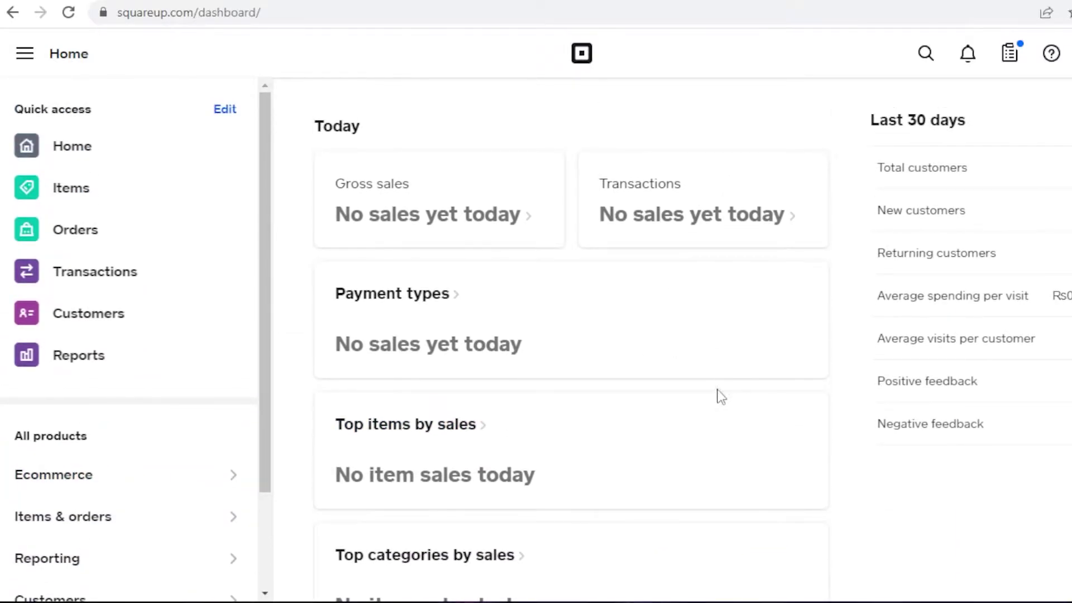
scroll(677, 419, up, 2)
Step: Open the app integrations from the dashboard settings and visit the Square App Marketplace
scroll(51, 365, down, 3)
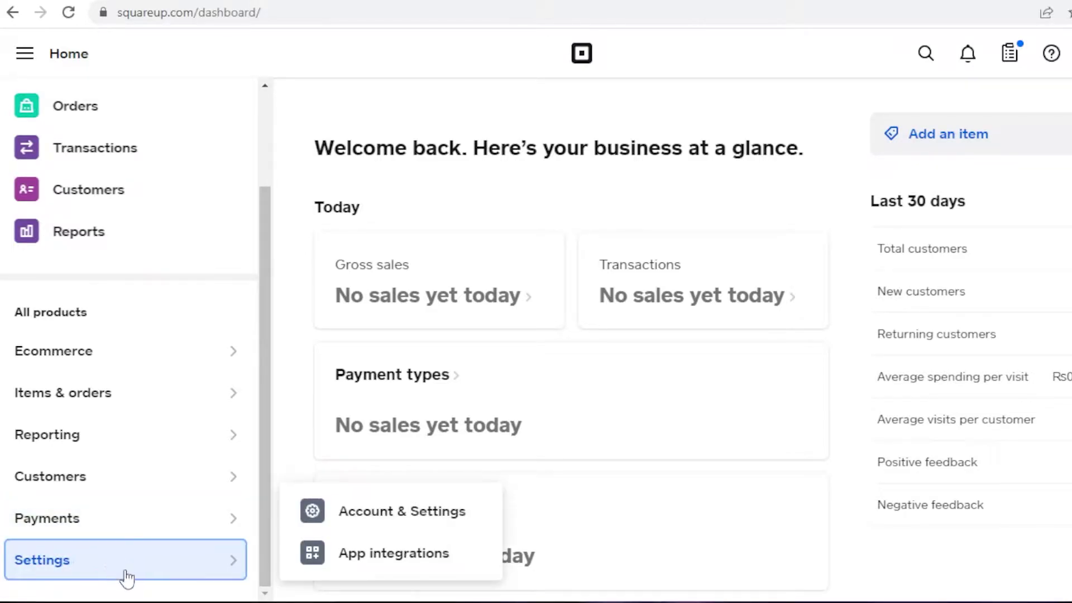
click(311, 556)
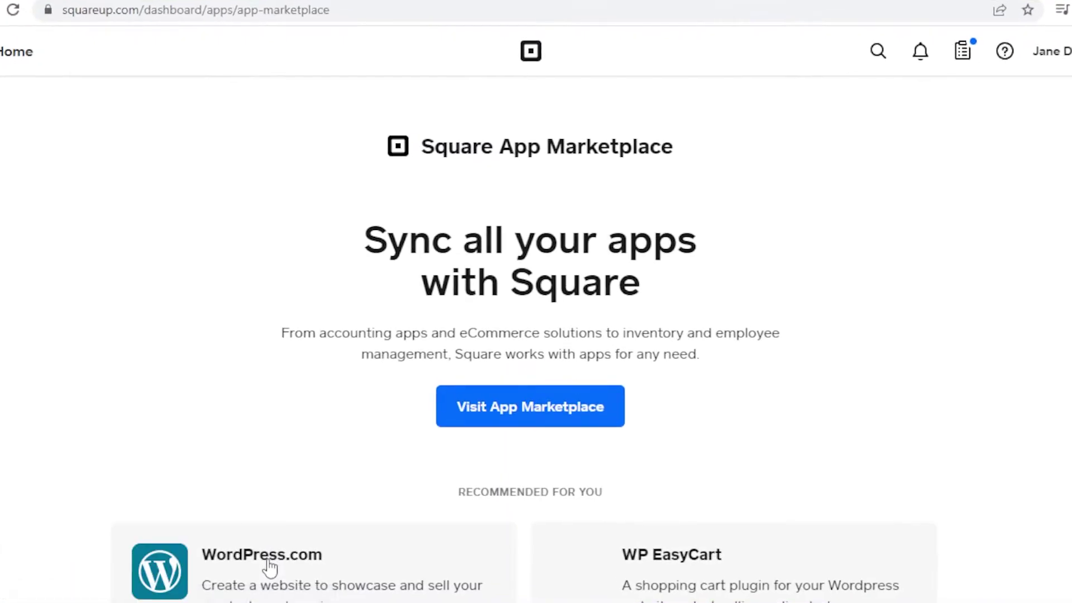
scroll(270, 566, down, 6)
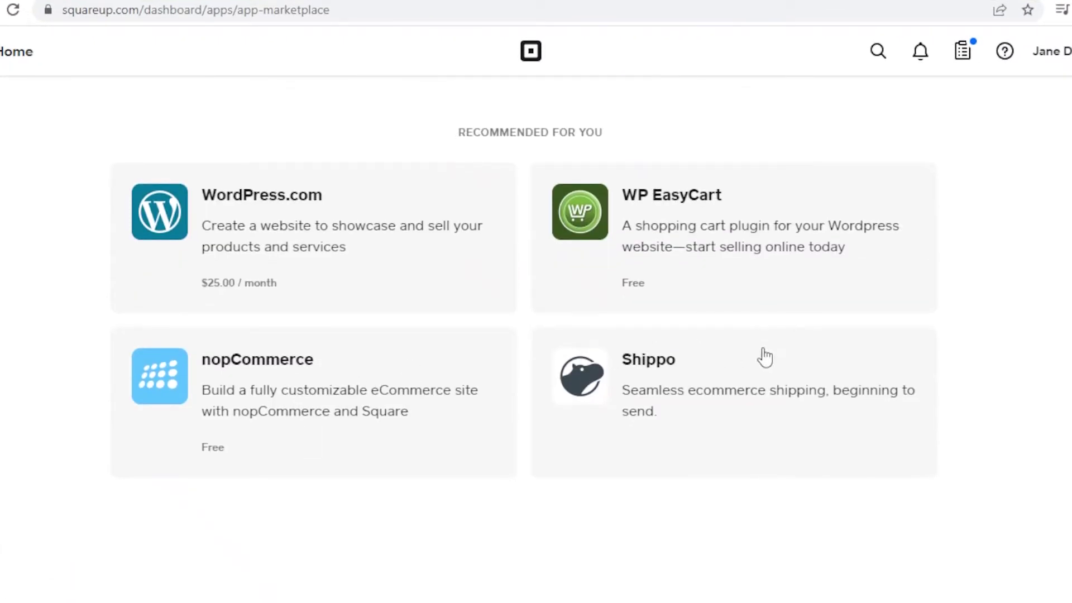
scroll(714, 300, up, 6)
scroll(598, 238, down, 6)
scroll(682, 346, up, 4)
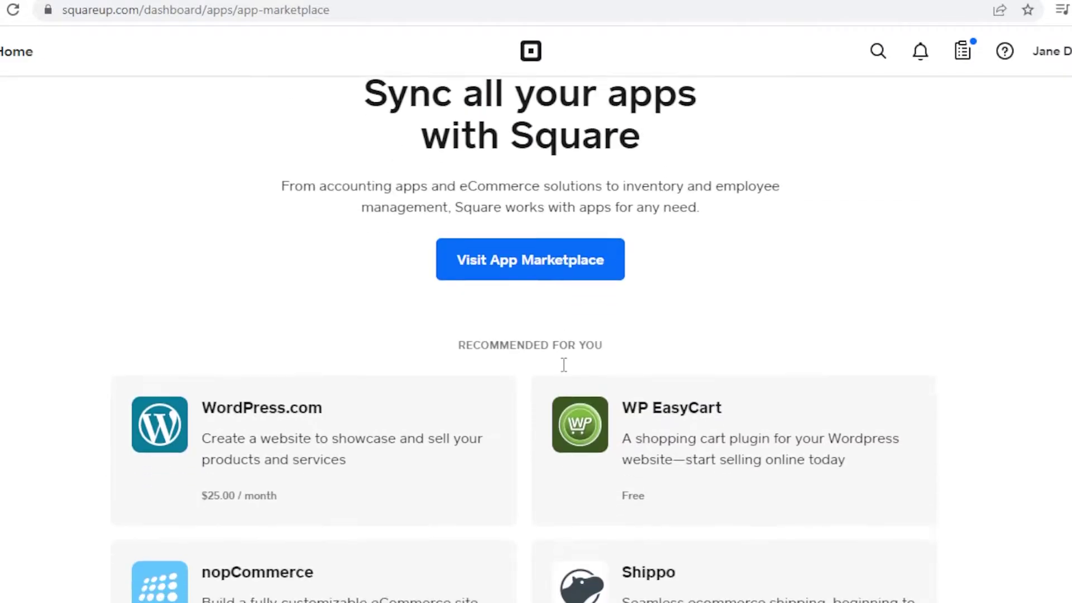
scroll(565, 364, down, 1)
click(500, 235)
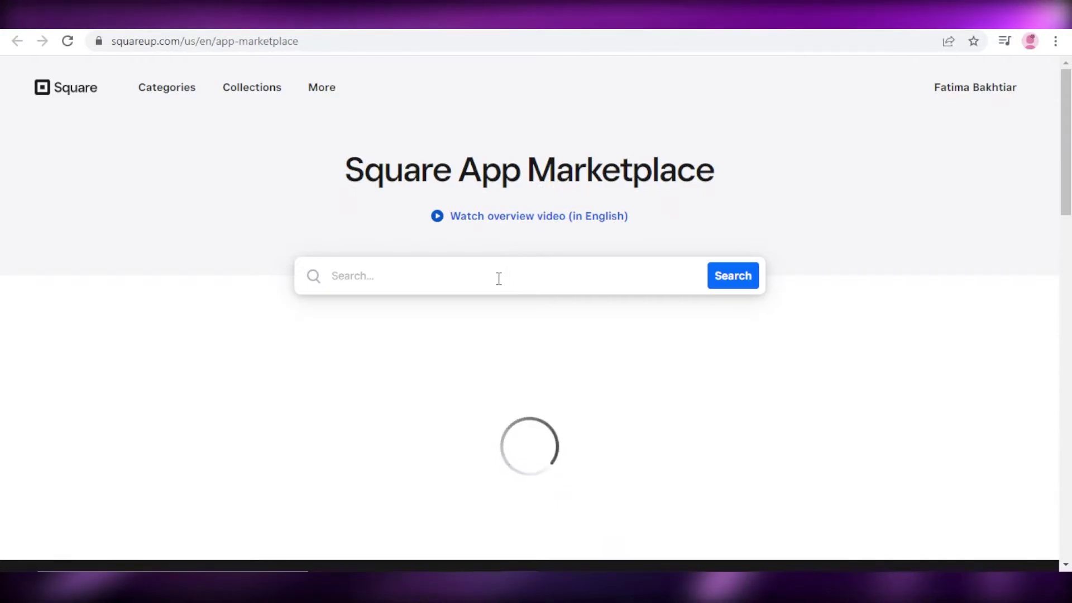
Step: Search the App Marketplace for "wix" and open the Wix app listing
scroll(494, 276, down, 4)
scroll(495, 282, up, 2)
scroll(494, 281, down, 7)
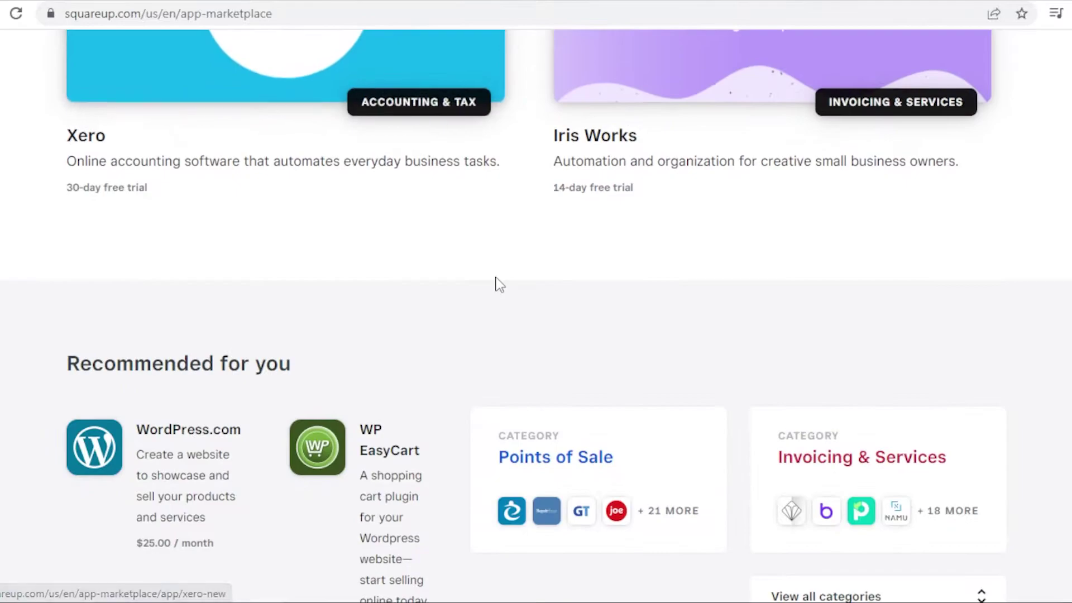
scroll(499, 284, up, 6)
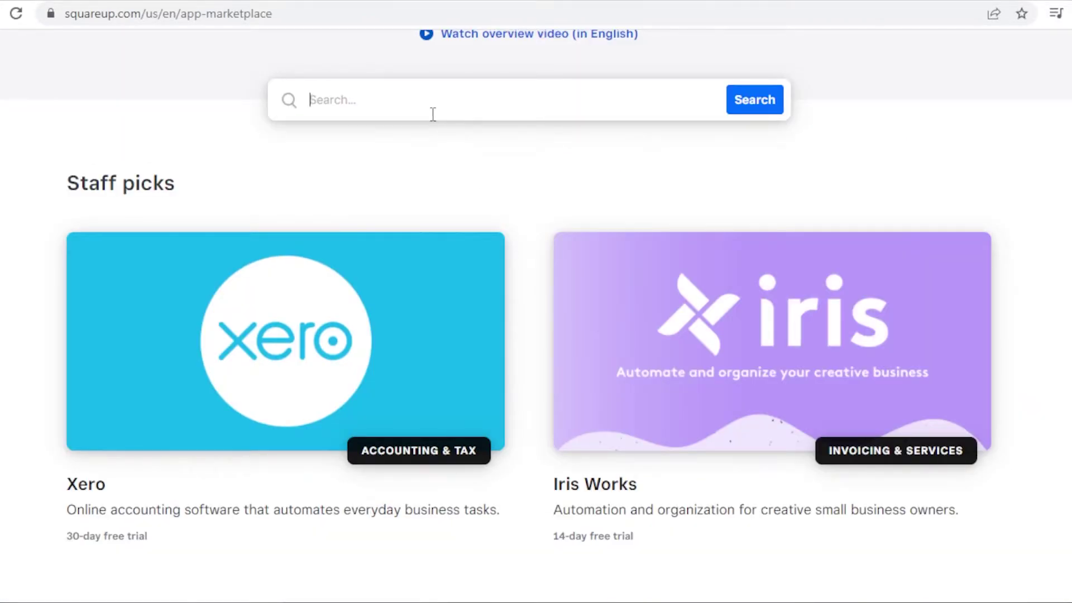
key(Return)
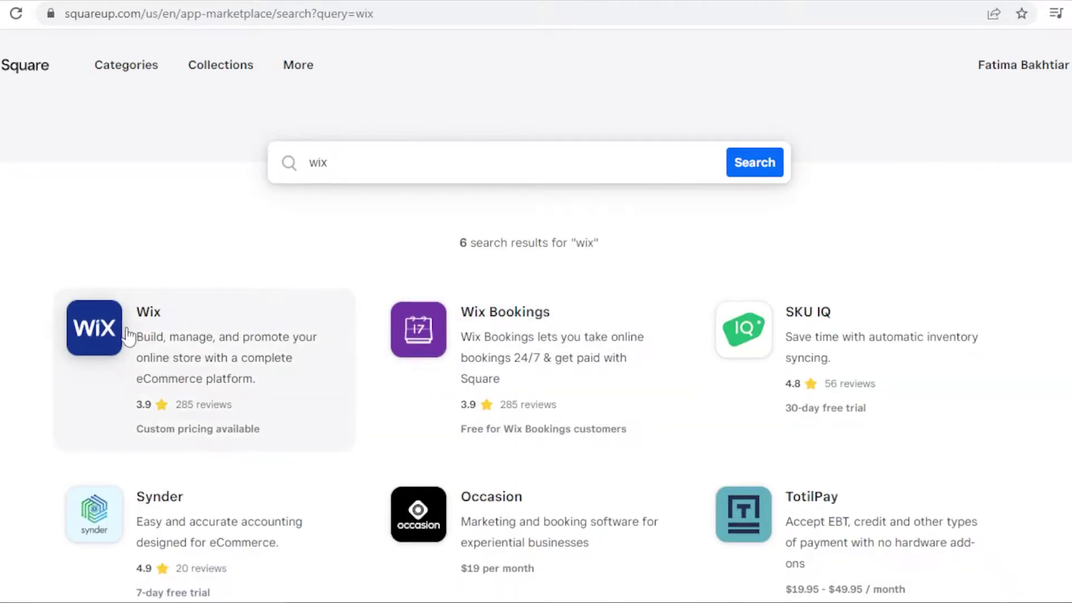
click(208, 340)
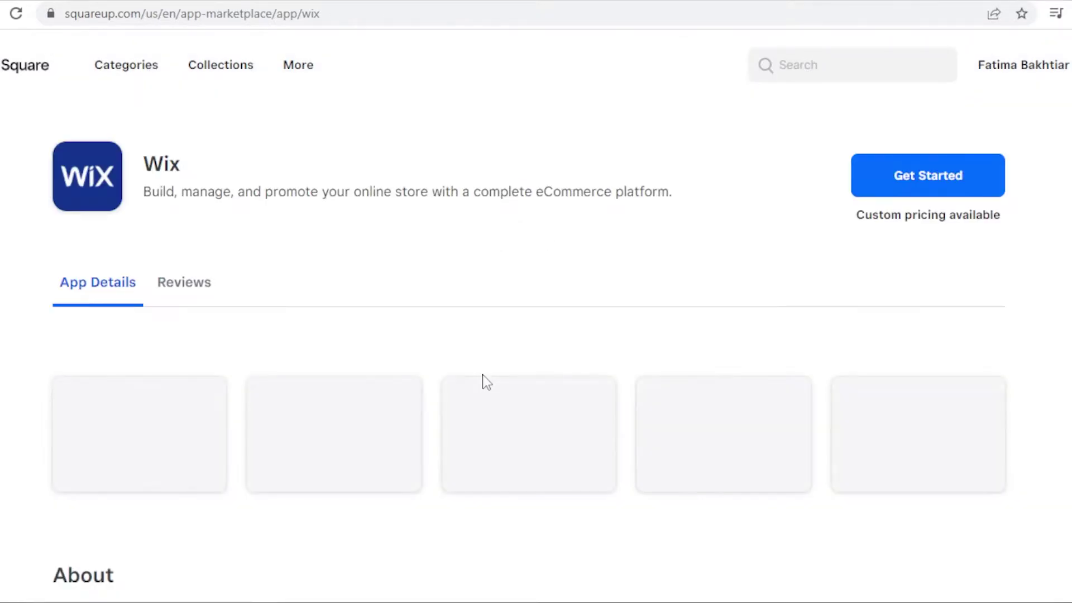
Step: Get started with the Wix app, start an online store and log in to Wix with Facebook
click(952, 170)
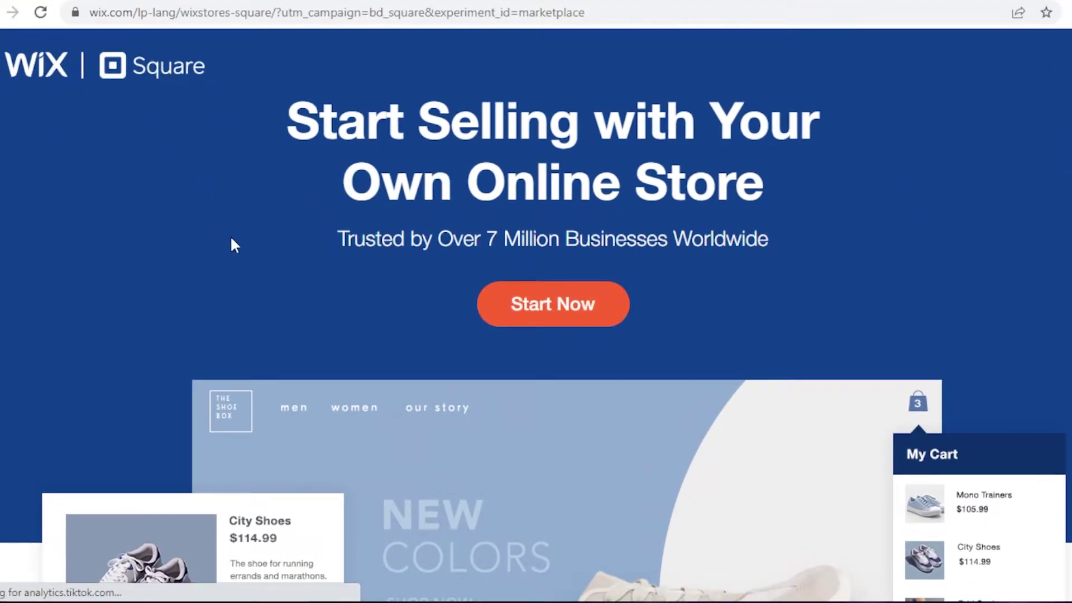
click(547, 323)
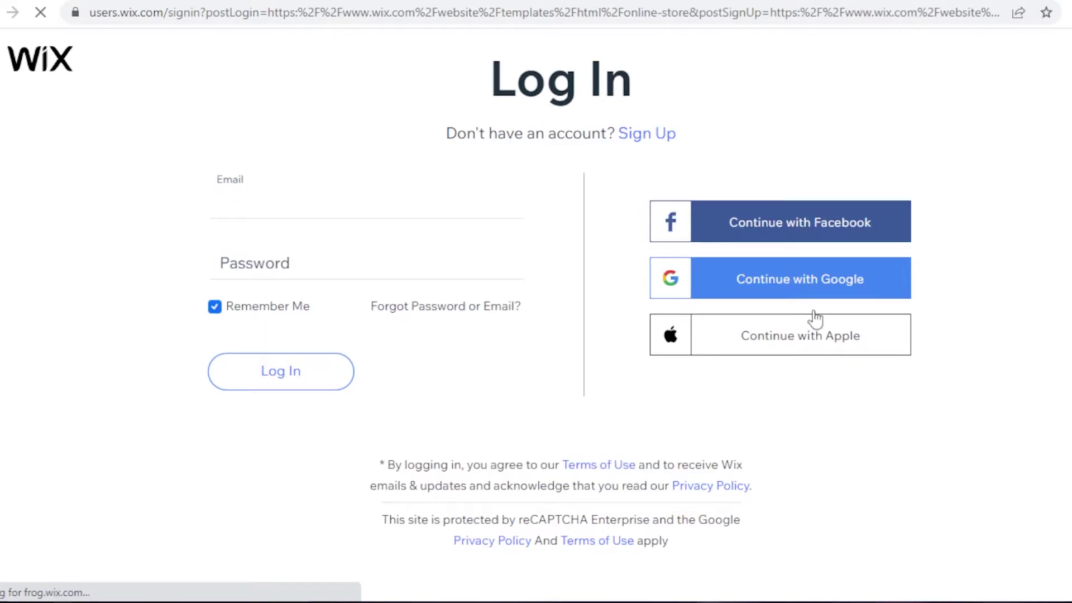
click(785, 230)
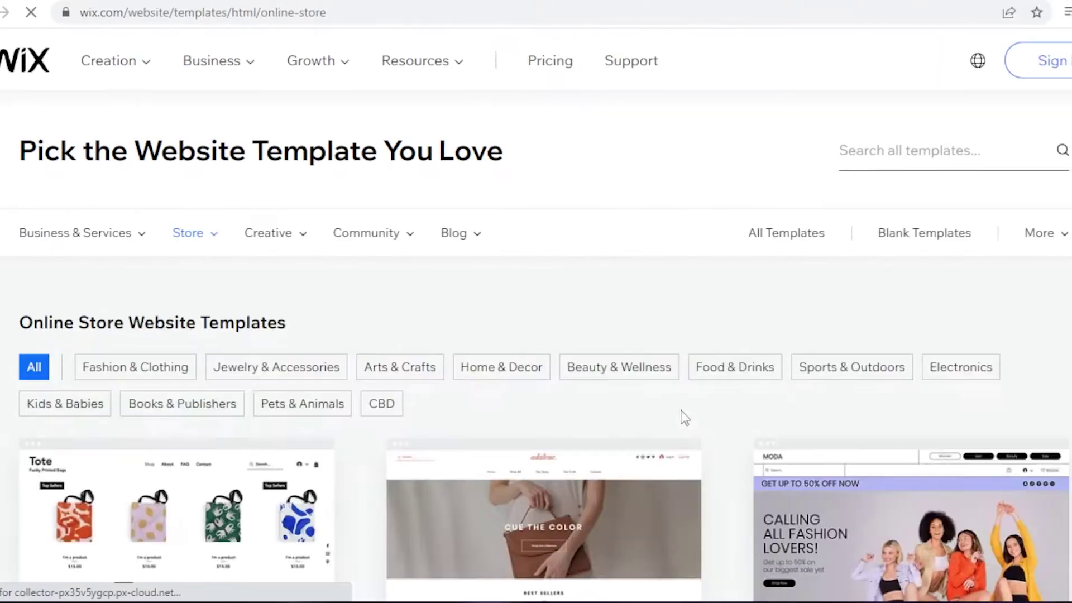
Step: Browse the online store website templates and open the Clothing Store template for editing
scroll(752, 482, down, 1)
scroll(282, 134, up, 1)
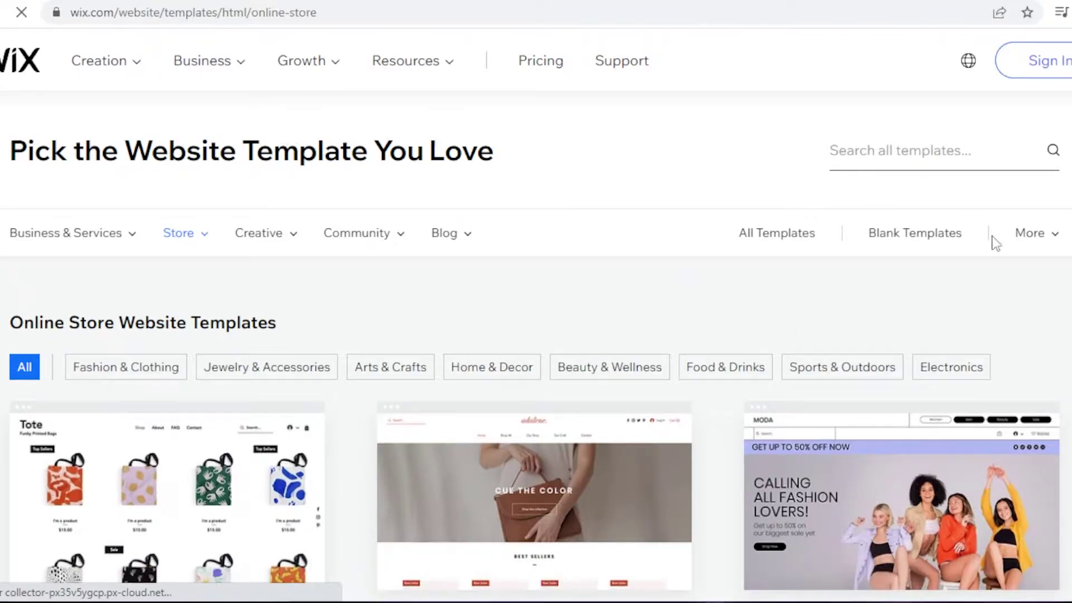
scroll(959, 262, down, 9)
scroll(107, 293, up, 9)
scroll(107, 293, down, 6)
mouse_move(166, 253)
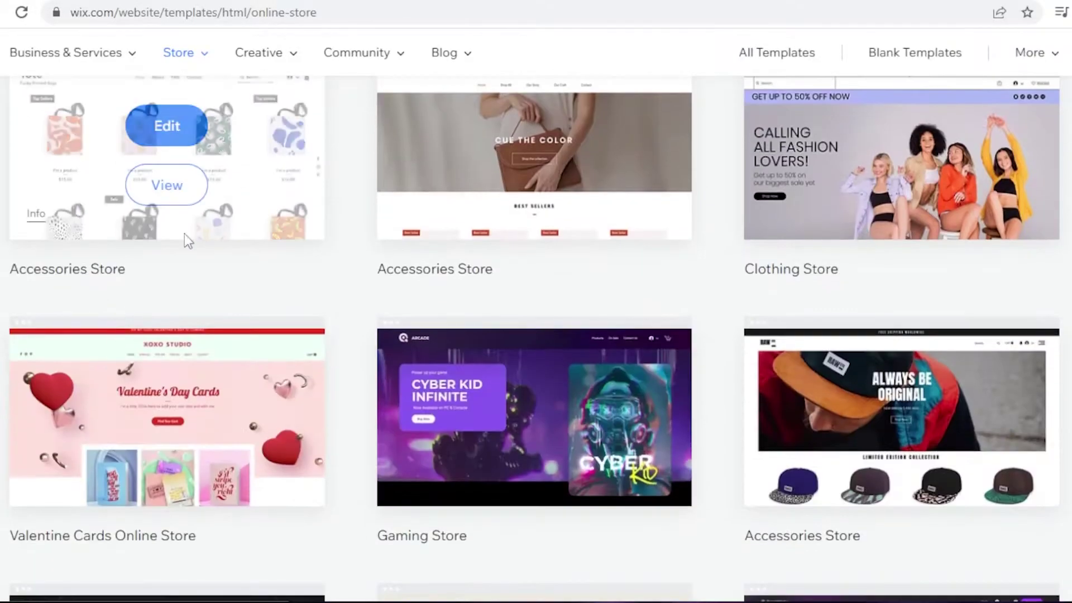
scroll(559, 268, up, 3)
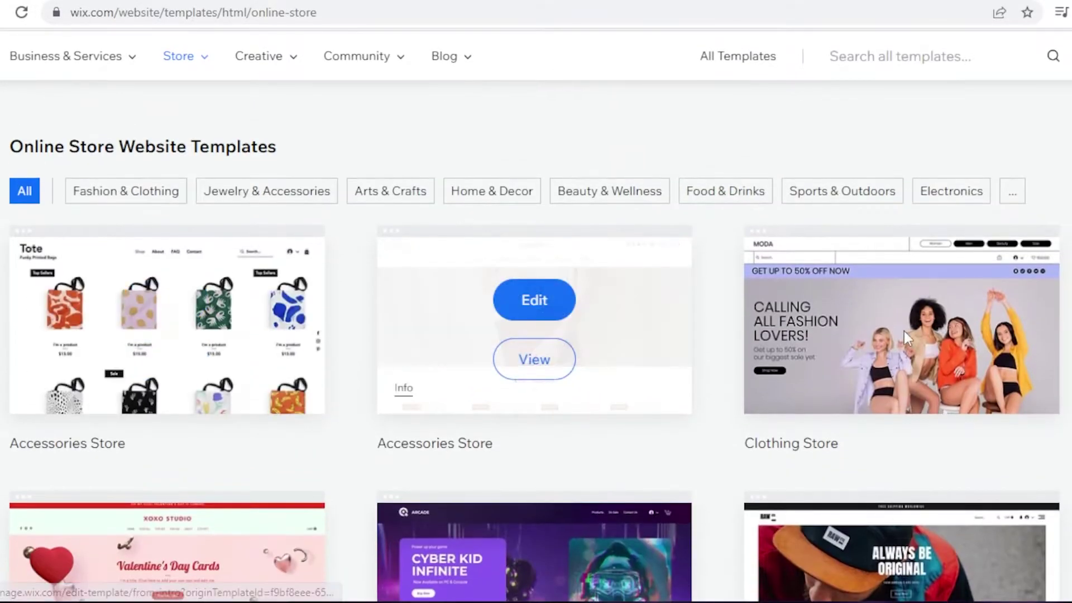
mouse_move(887, 334)
click(900, 300)
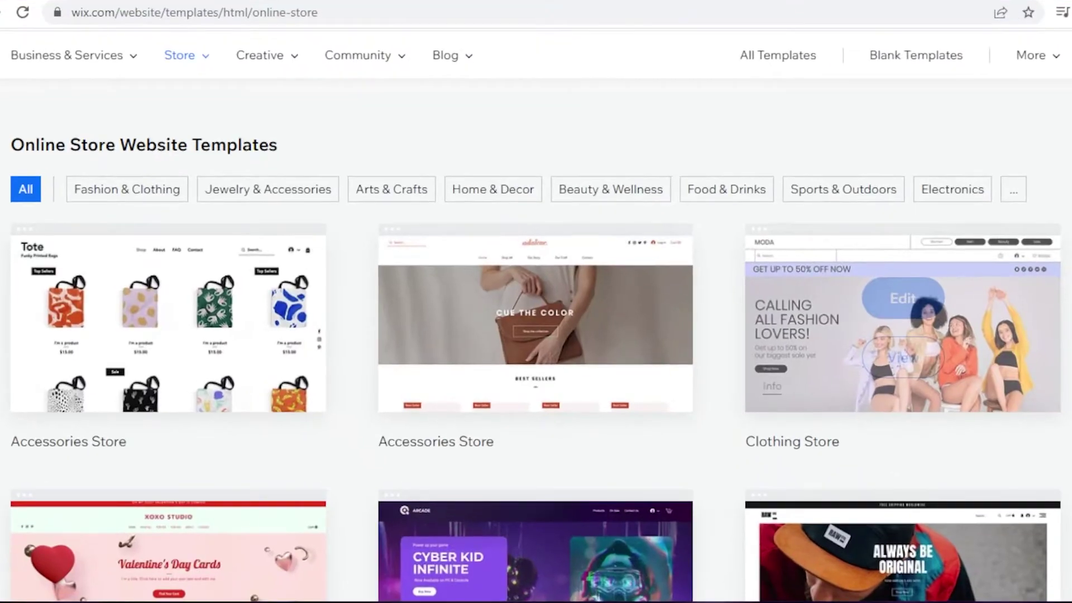
Step: Return from the Square App Marketplace page to the dashboard home
scroll(1068, 67, up, 3)
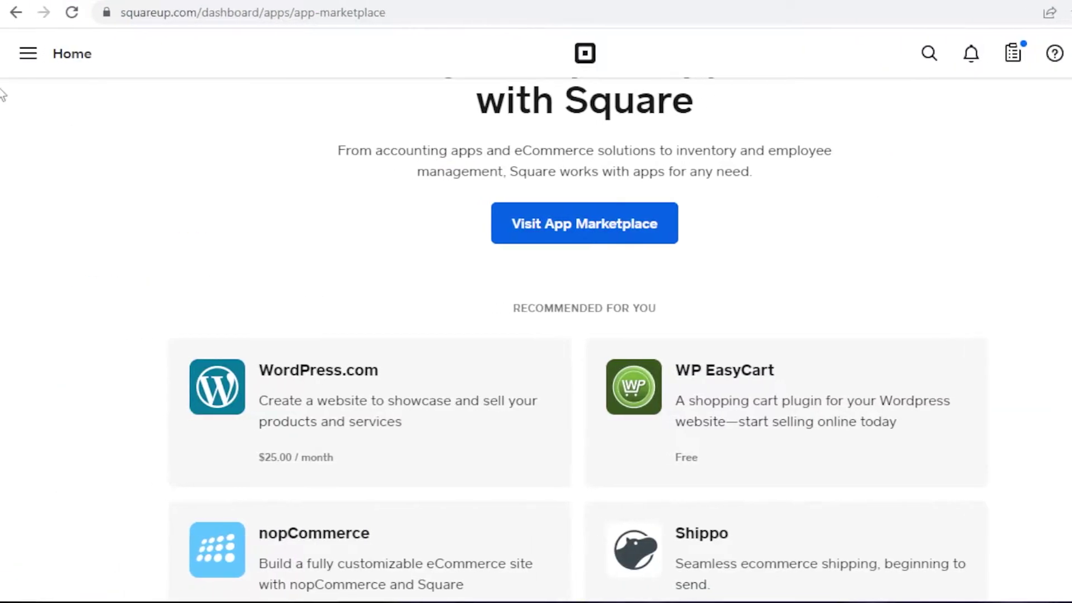
mouse_move(79, 104)
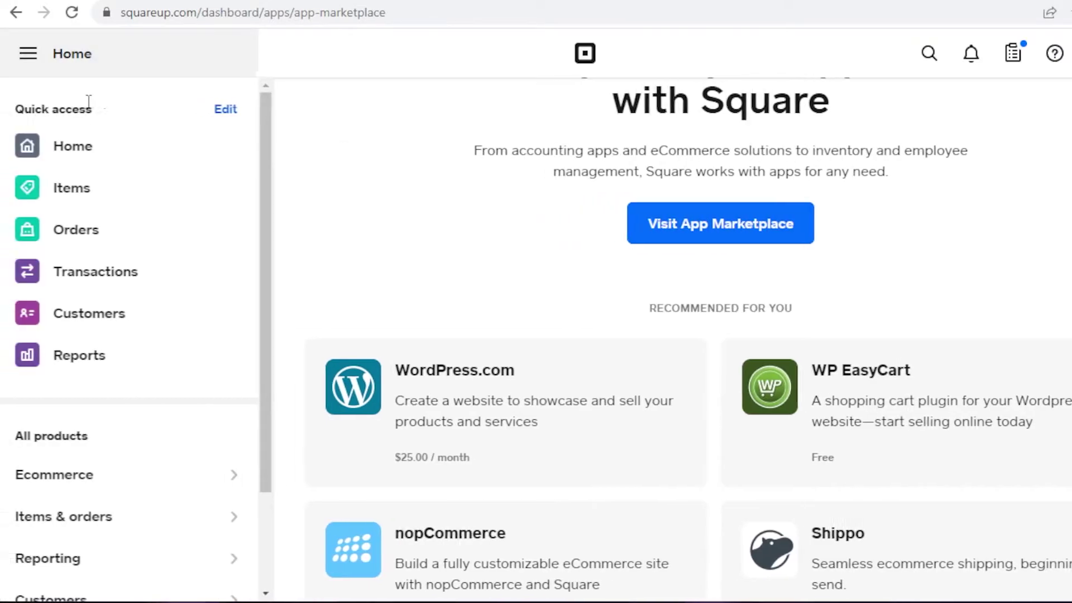
click(75, 141)
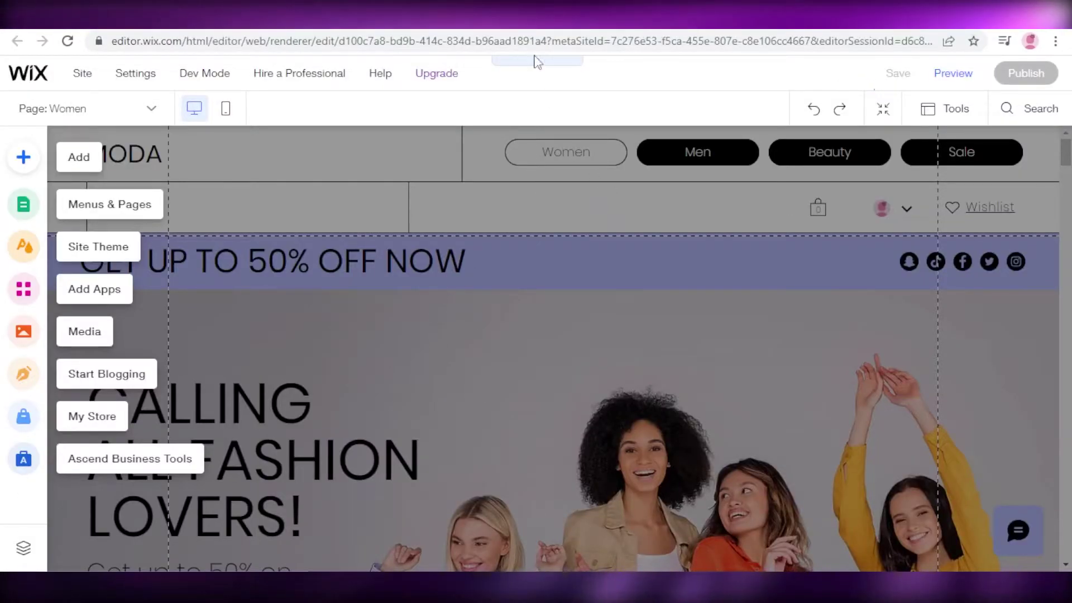
Step: Look through the Clothing Store template's Women page in the Wix editor with the controls hidden, then show the controls again
click(539, 65)
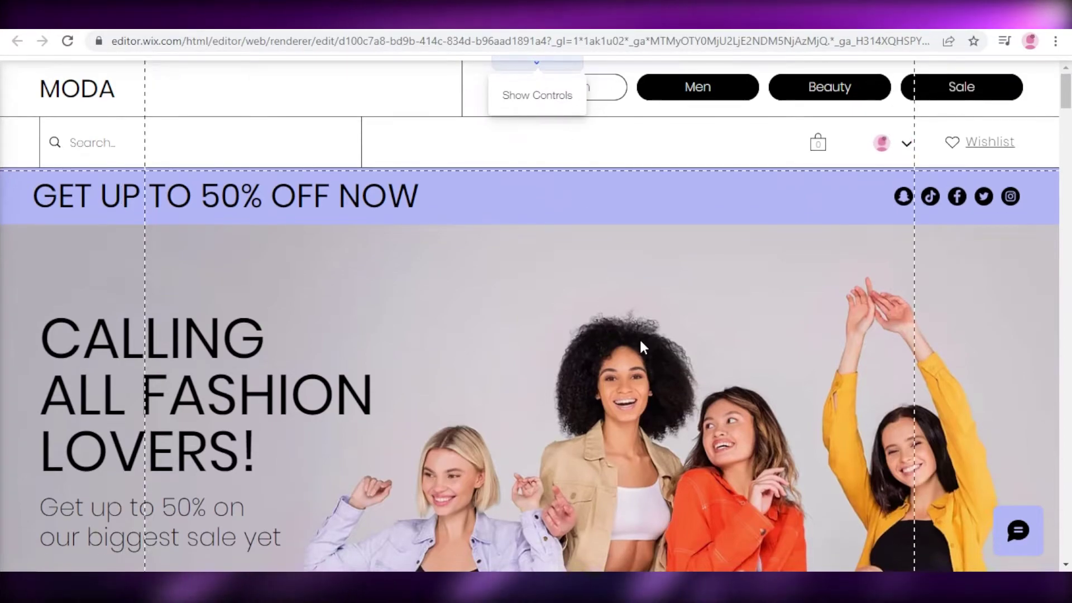
click(621, 305)
scroll(637, 334, down, 15)
scroll(637, 334, up, 15)
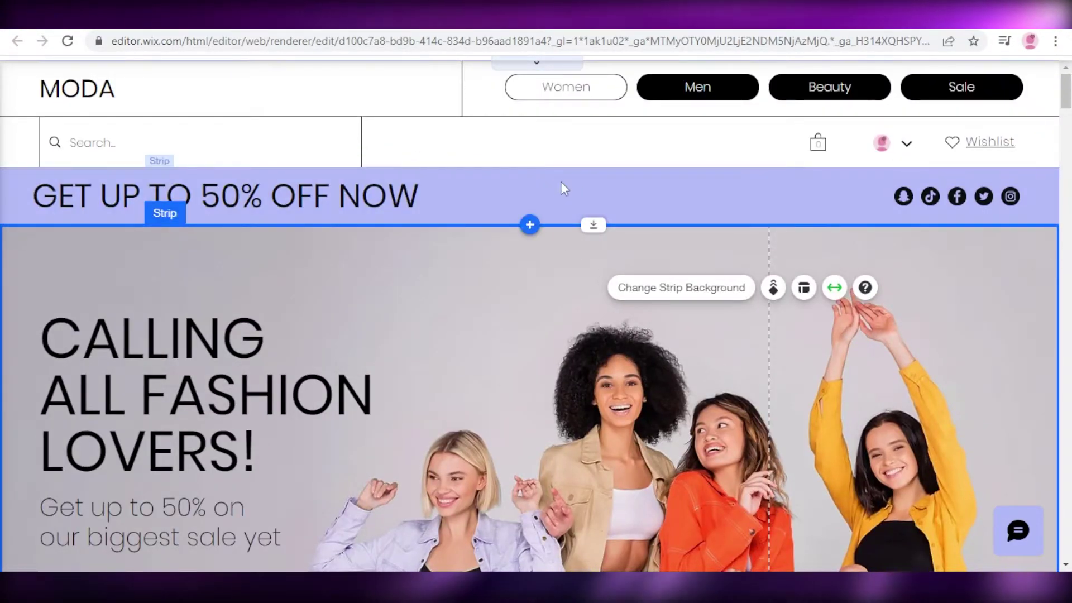
click(475, 184)
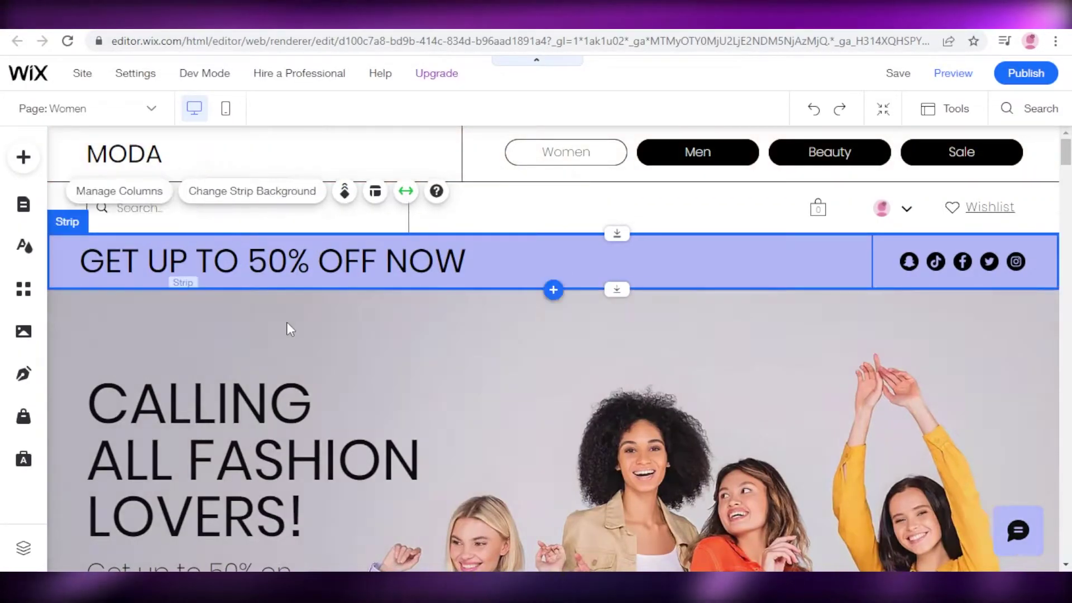
scroll(289, 331, down, 5)
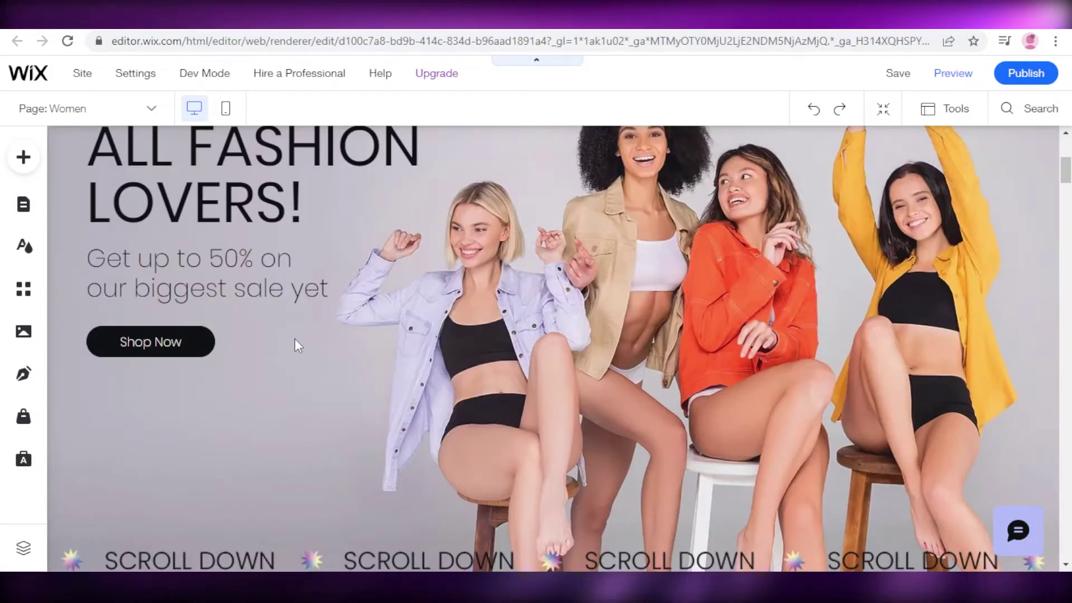
scroll(219, 234, up, 2)
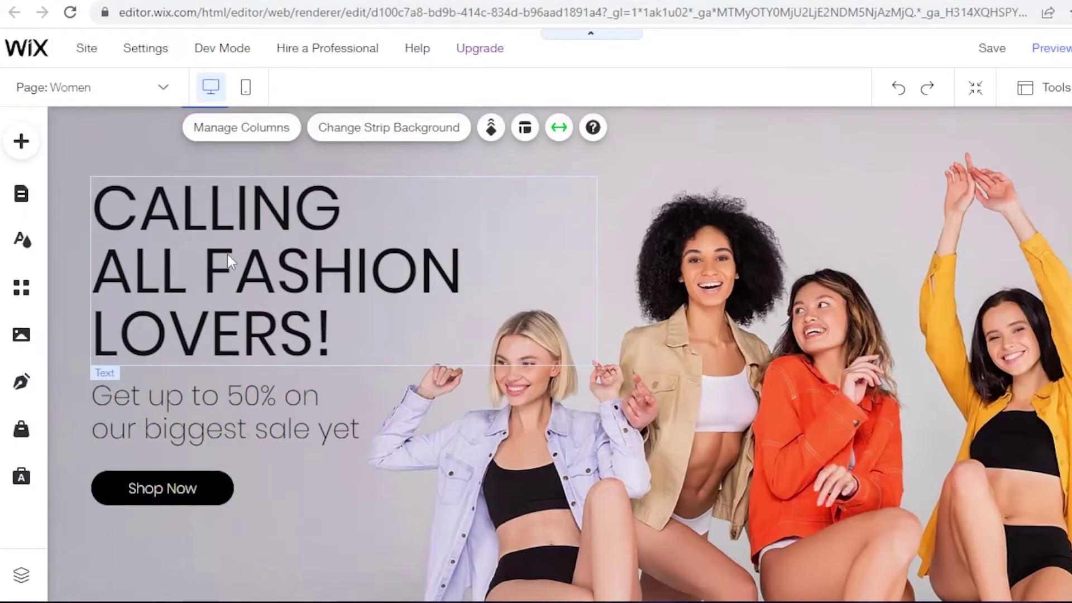
Step: Replace the hero heading "CALLING ALL FASHION LOVERS!" with "BIGGEST SALE OF YEAR" and close the text settings
click(226, 253)
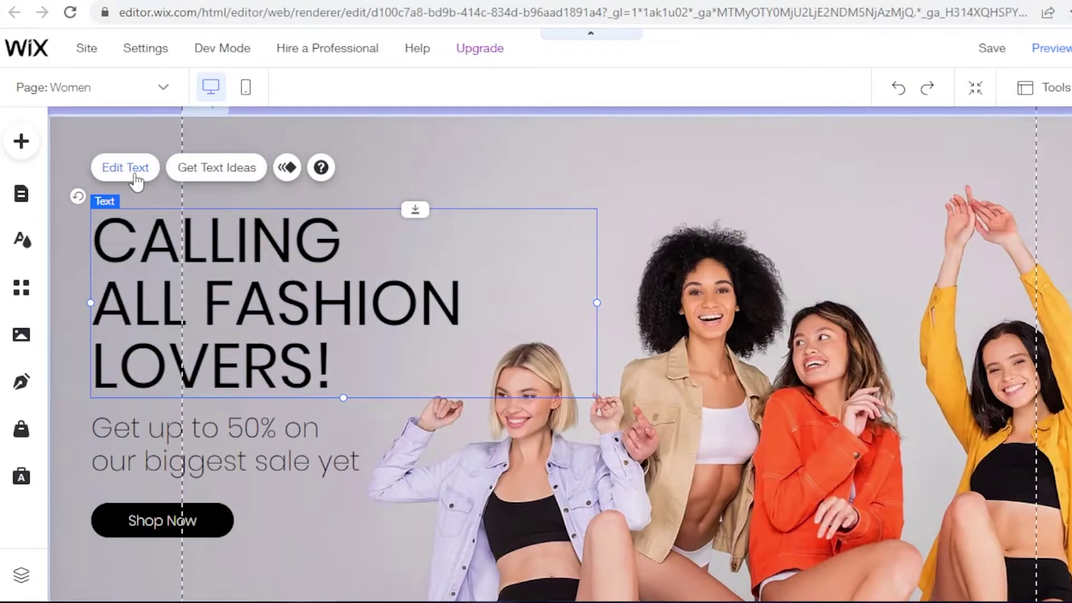
click(136, 179)
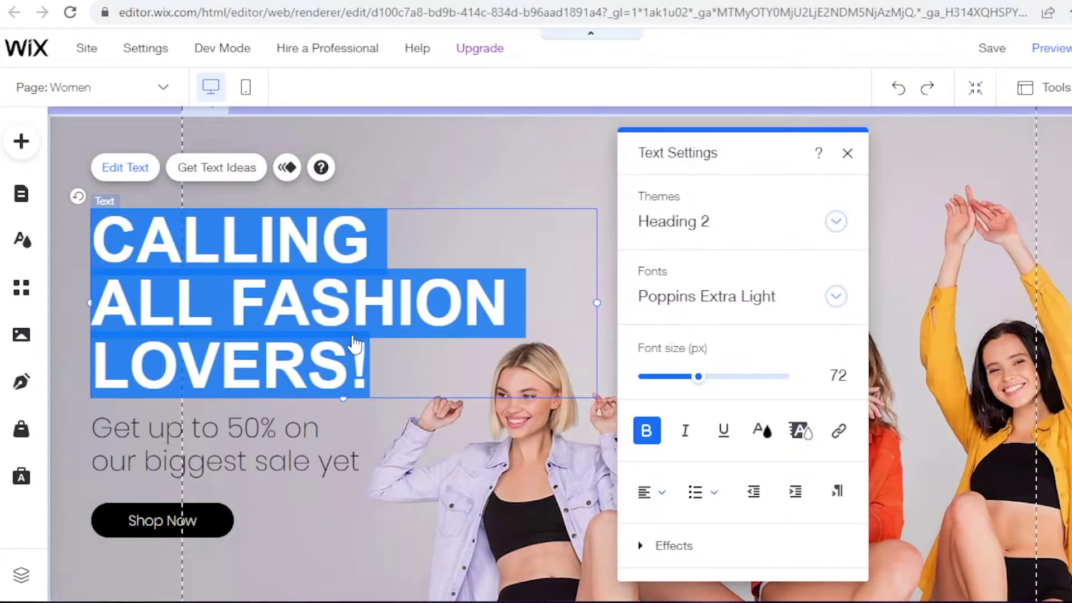
key(BackSpace)
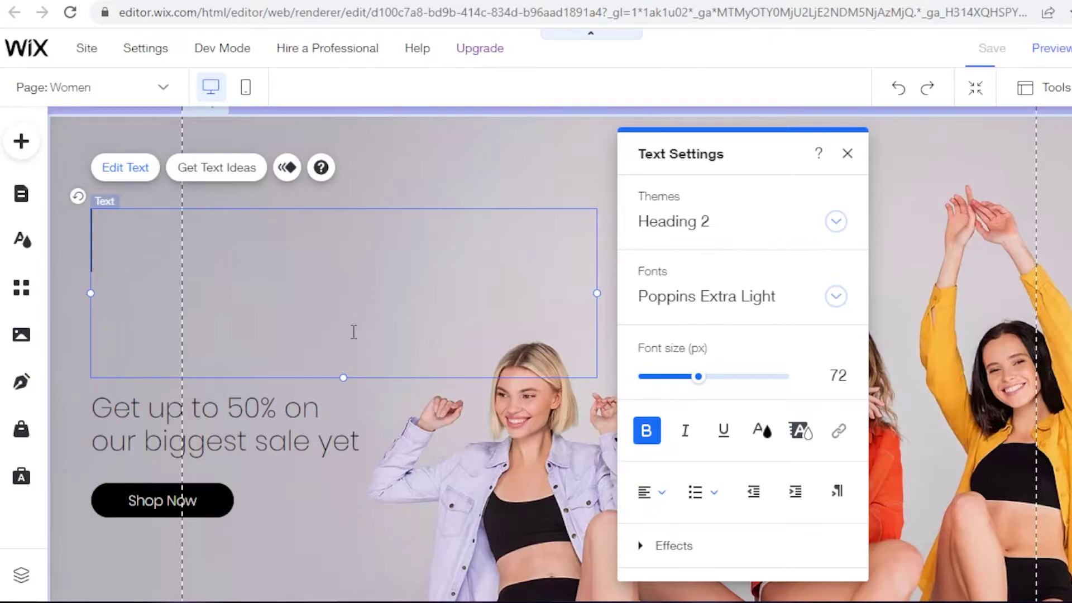
text(BIGGEST SALE OF TYEAR)
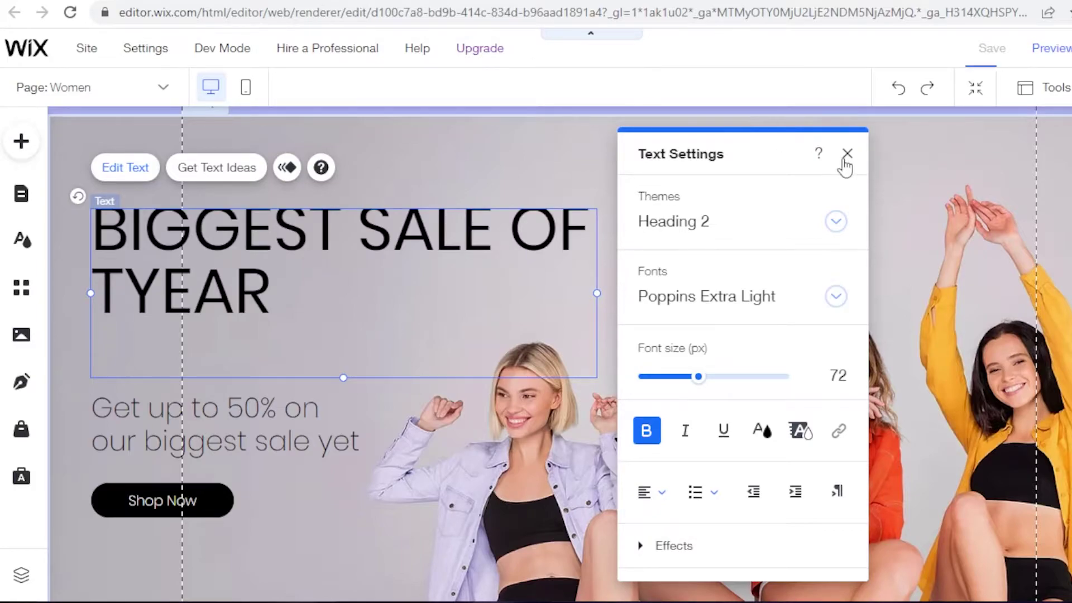
key(BackSpace)
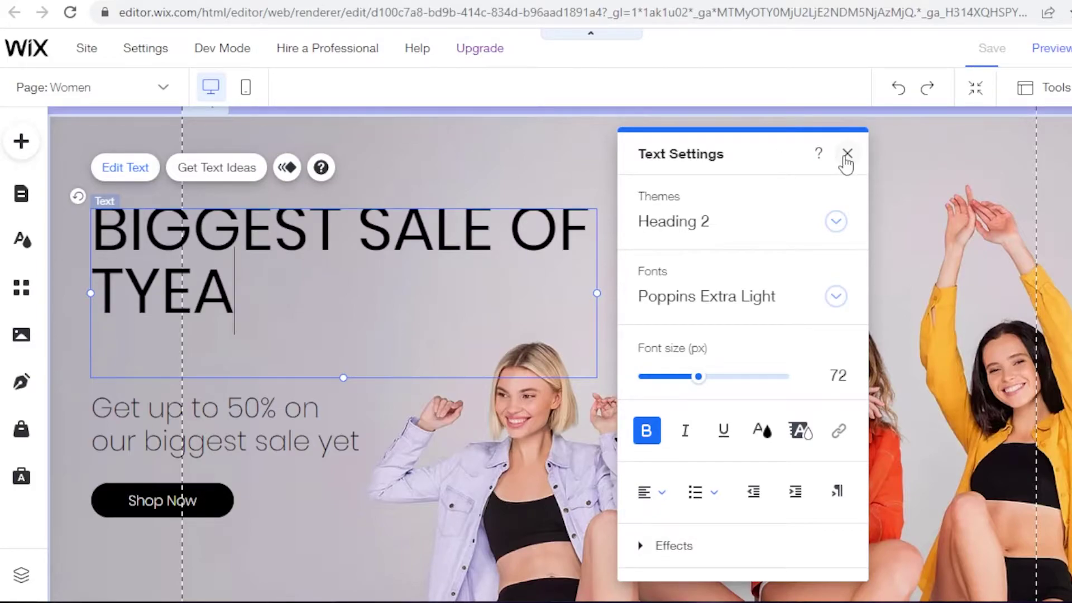
key(BackSpace)
key(BackSpace)
key(BackSpace)
key(BackSpace)
text(YEAR)
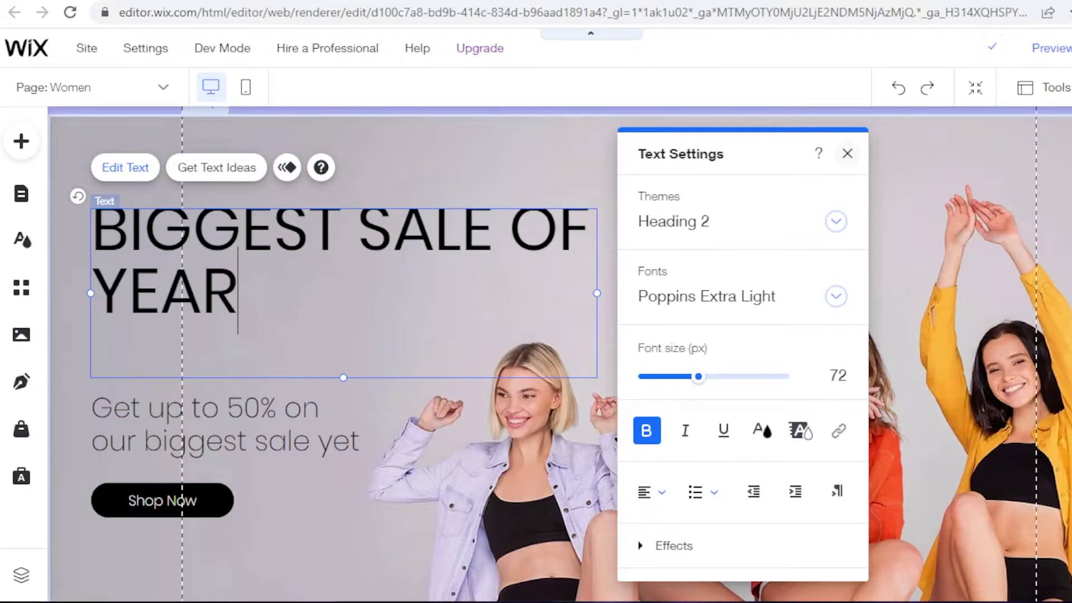
click(848, 154)
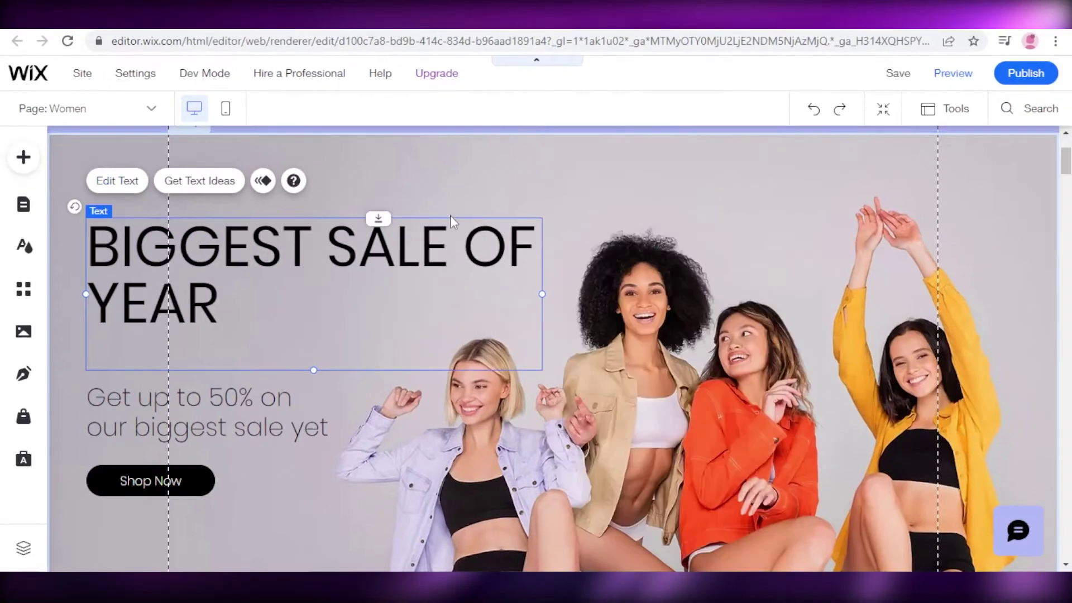
Step: Look over the sections below the Women page's hero strip and check the list of site pages
scroll(713, 269, down, 5)
scroll(648, 273, down, 7)
click(519, 270)
scroll(519, 271, up, 4)
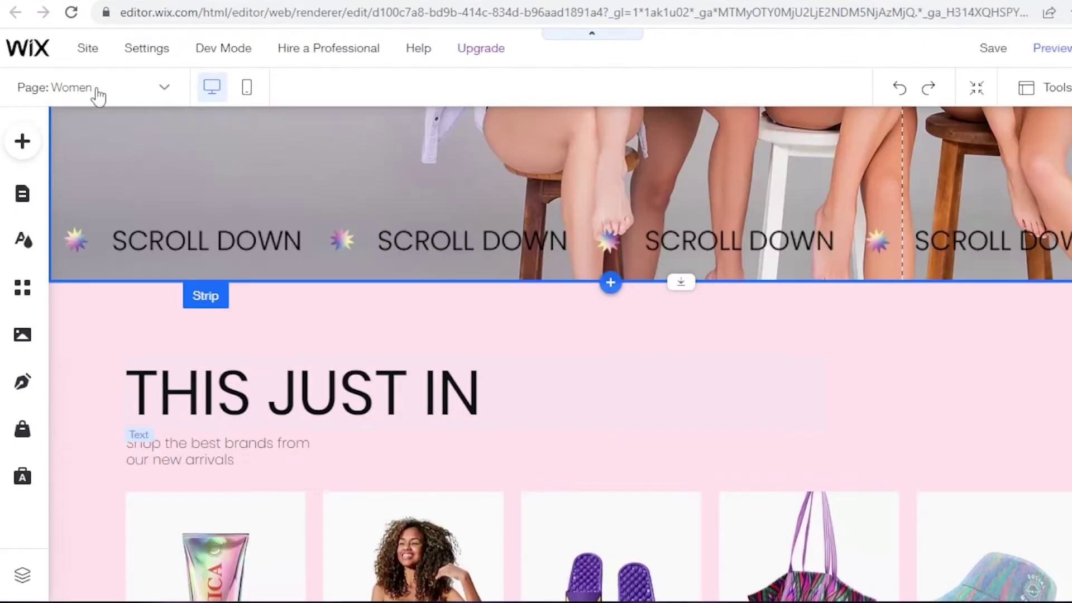
click(99, 92)
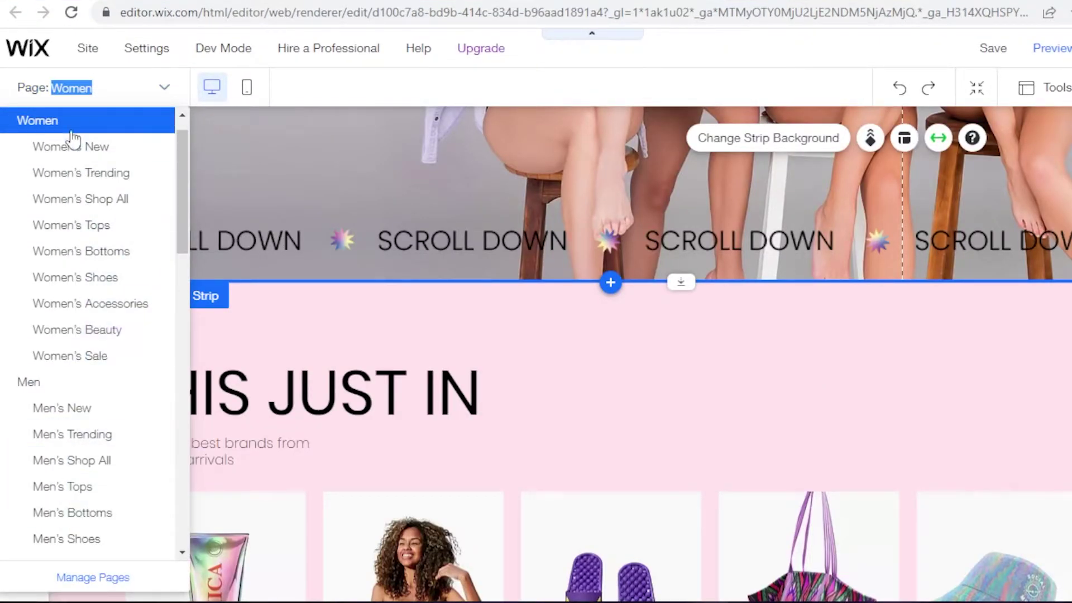
click(80, 102)
click(80, 105)
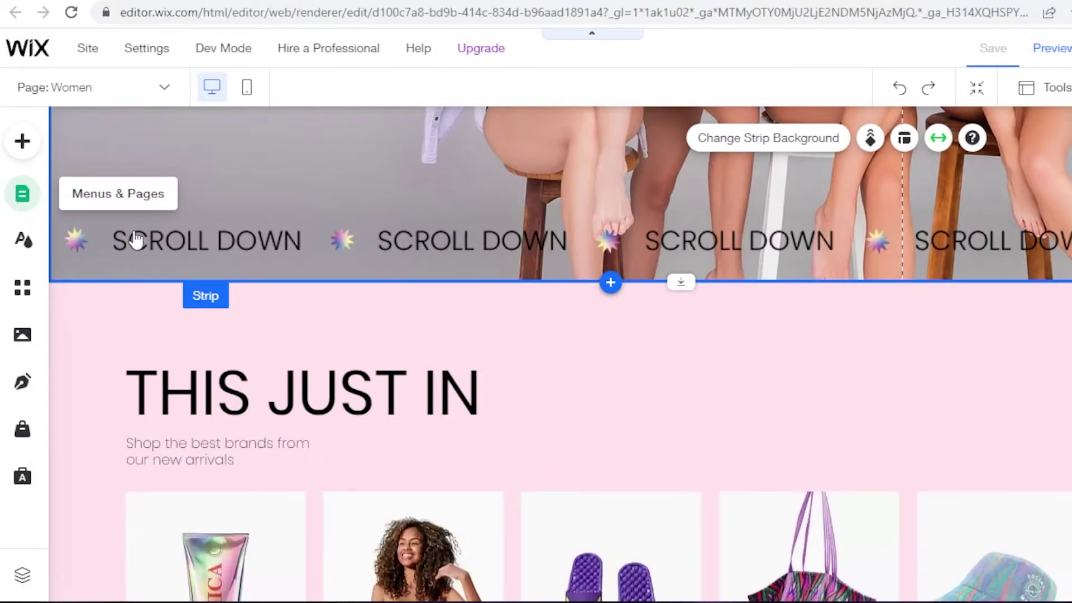
Step: Move the Women's Shop All page below Women's Bottoms in the site menu and close the site pages
click(21, 195)
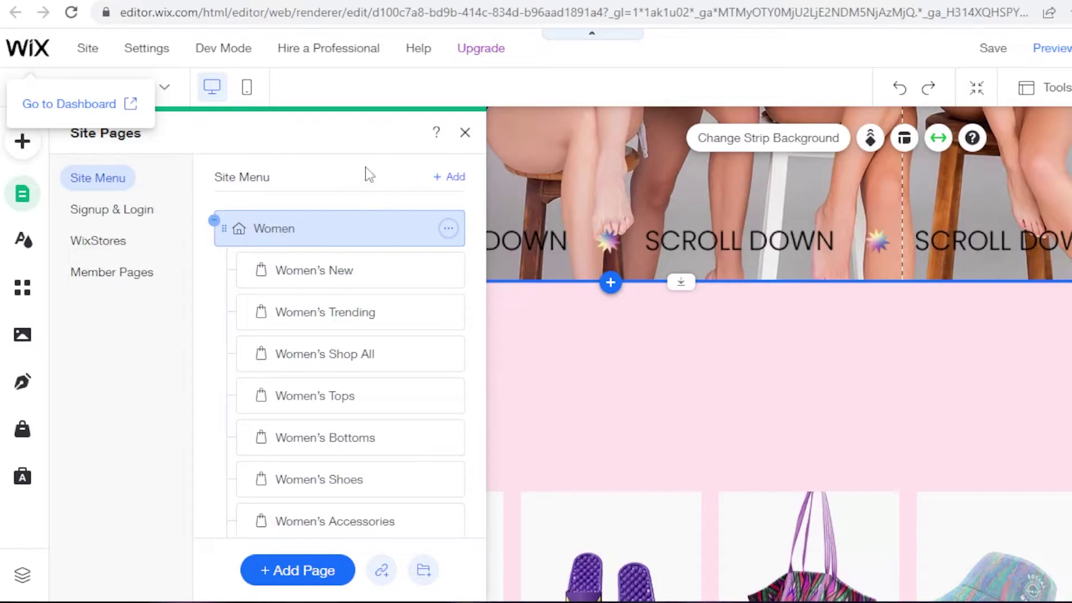
scroll(266, 301, down, 8)
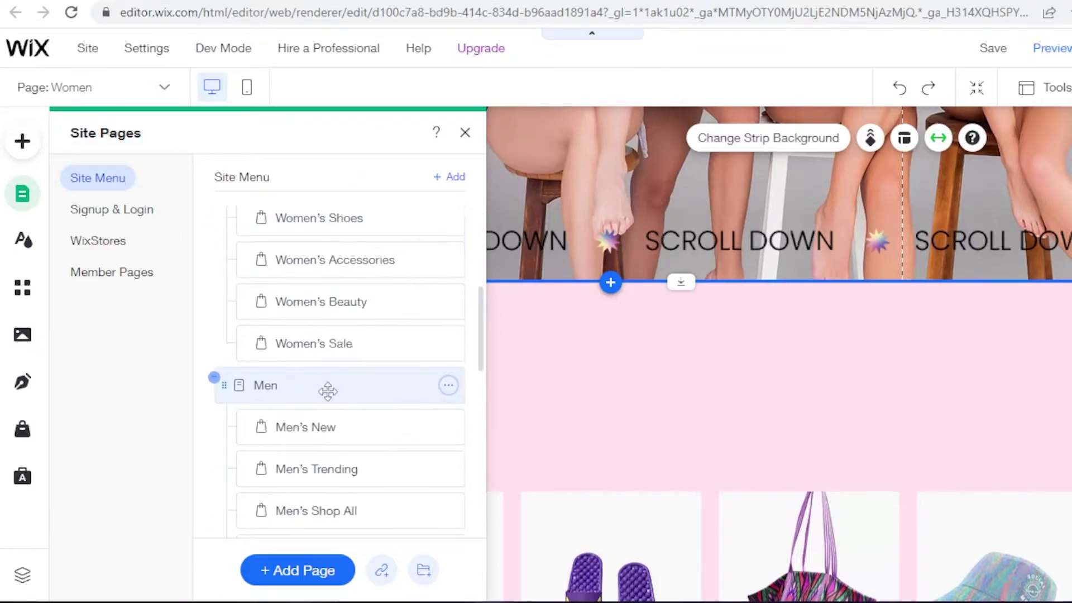
scroll(296, 275, up, 8)
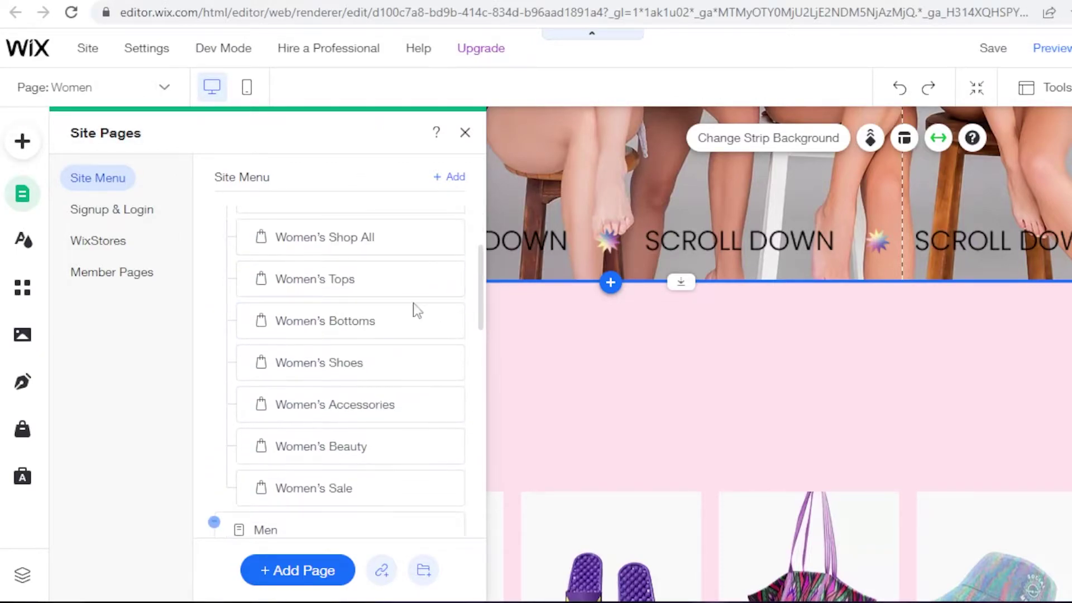
mouse_move(263, 276)
mouse_down()
mouse_move(278, 294)
mouse_move(272, 341)
mouse_move(258, 266)
mouse_up()
scroll(259, 267, up, 2)
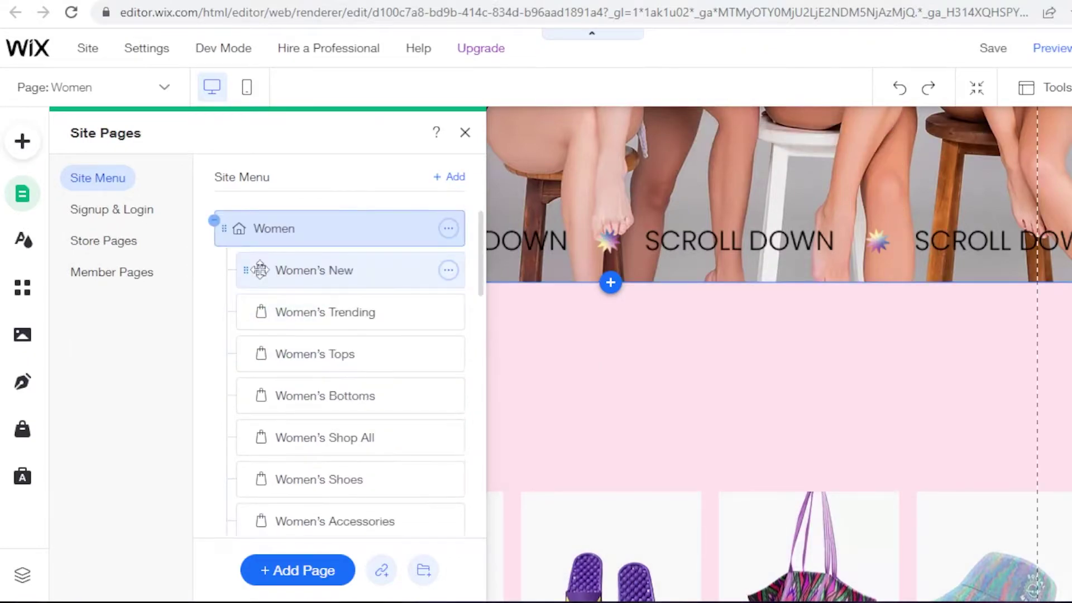
click(465, 132)
Step: View the published Wix site online
scroll(965, 317, down, 7)
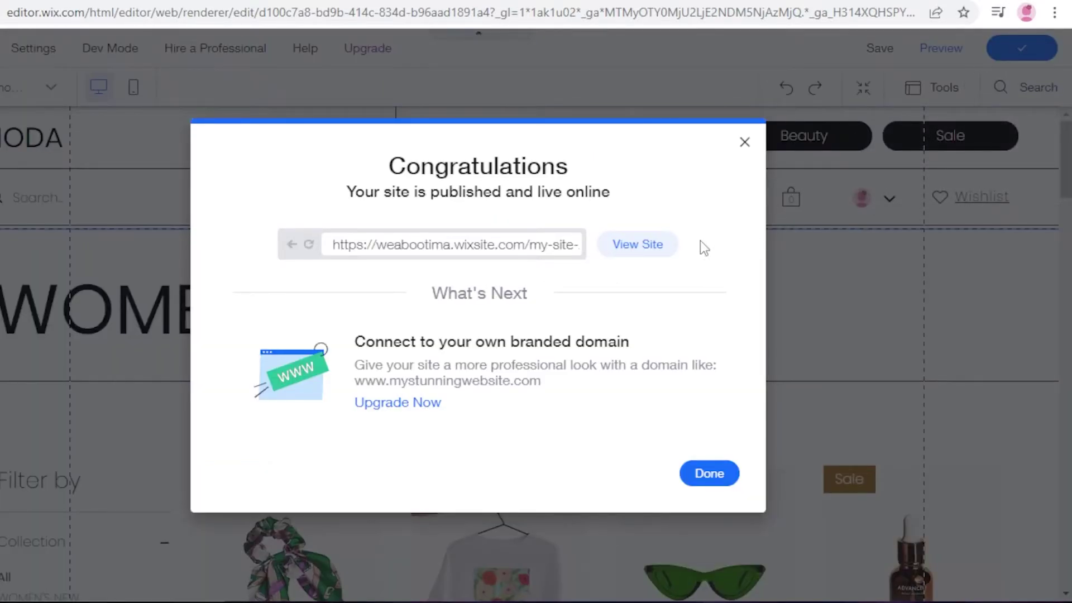
click(641, 249)
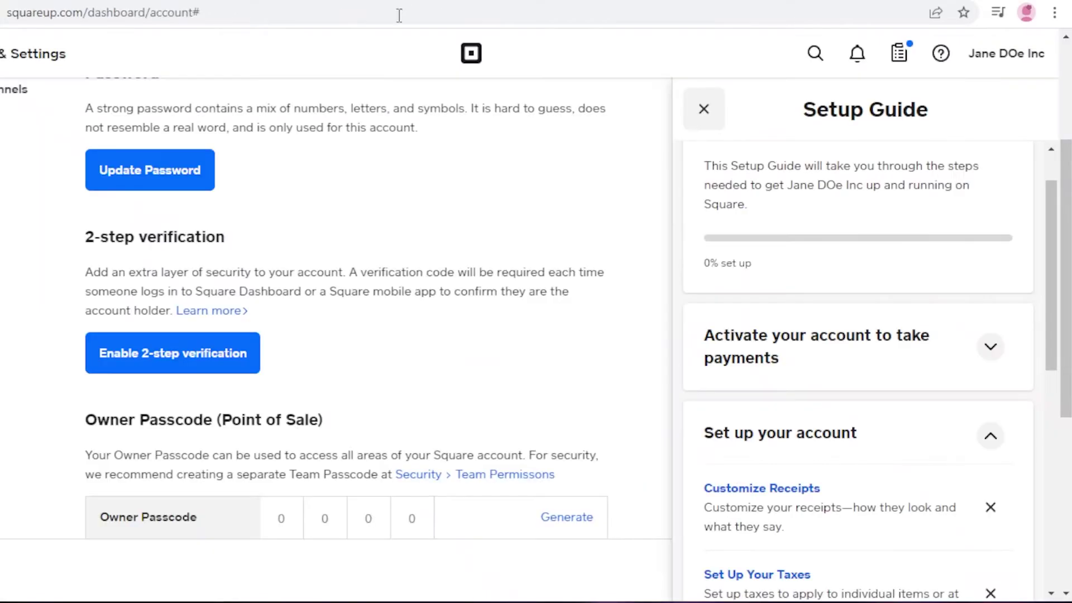
Step: Switch to the Square dashboard, open the item library and close the Setup Guide
scroll(220, 146, up, 4)
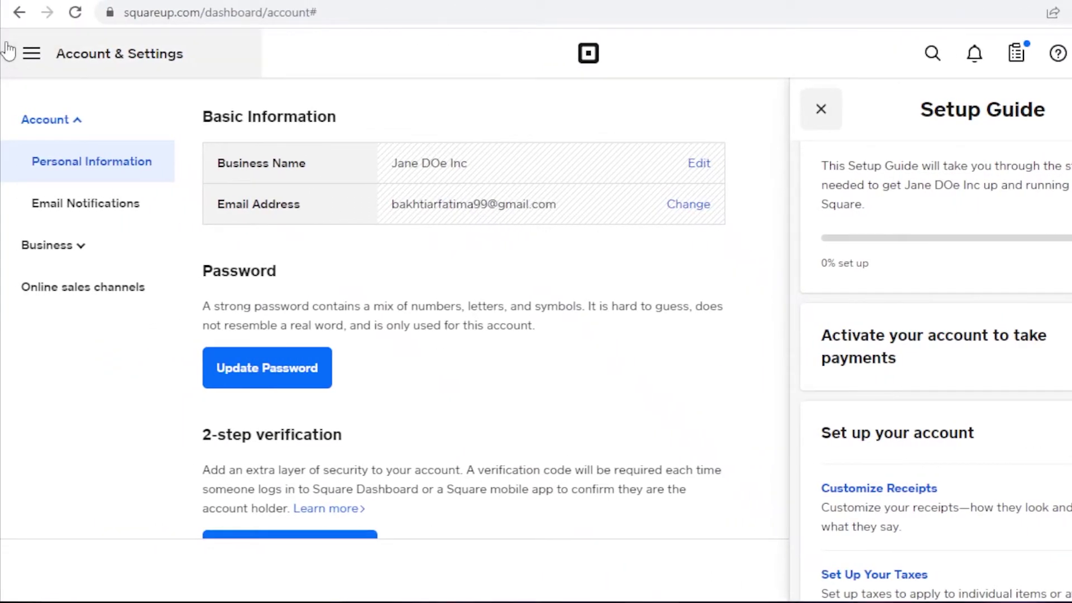
click(9, 52)
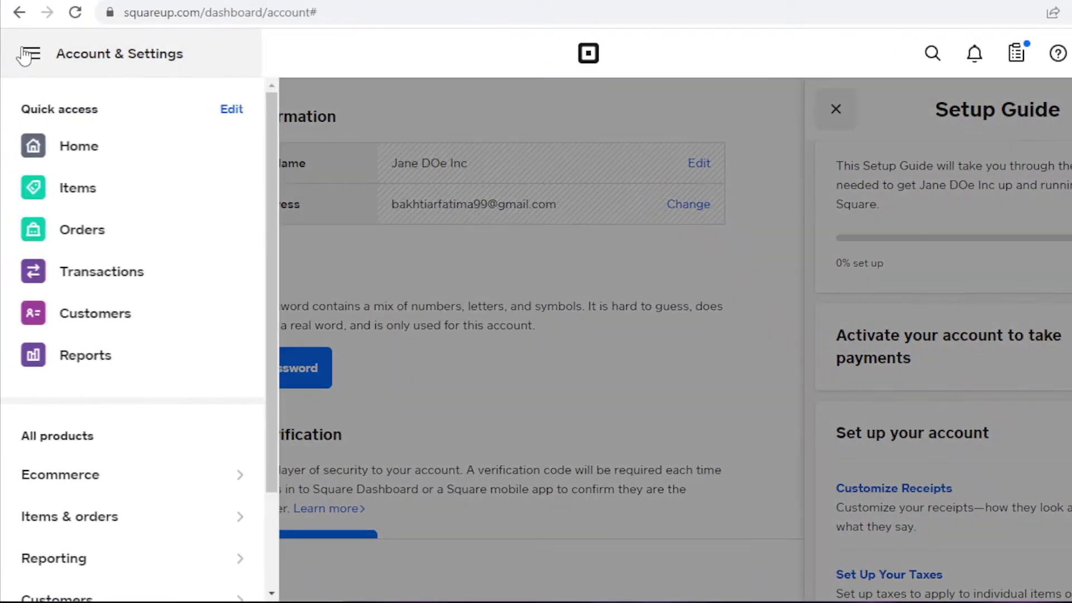
click(81, 143)
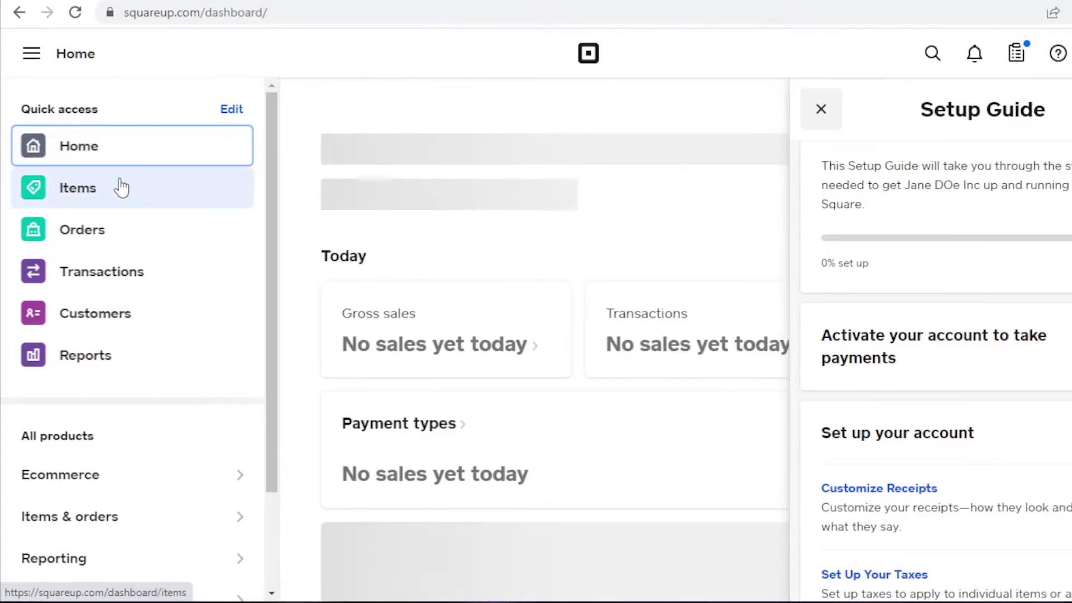
click(120, 186)
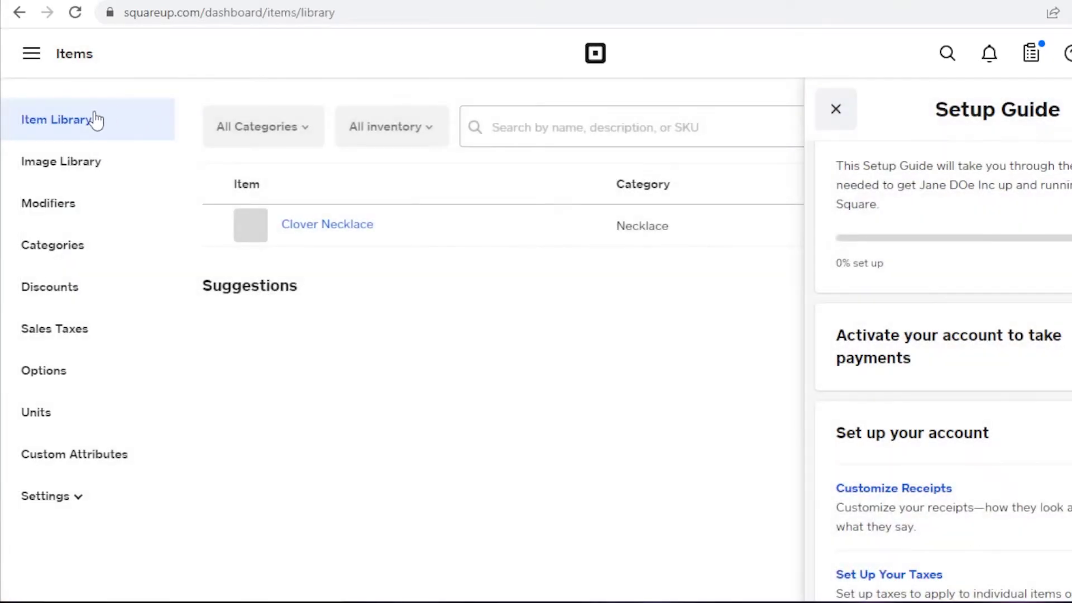
click(839, 118)
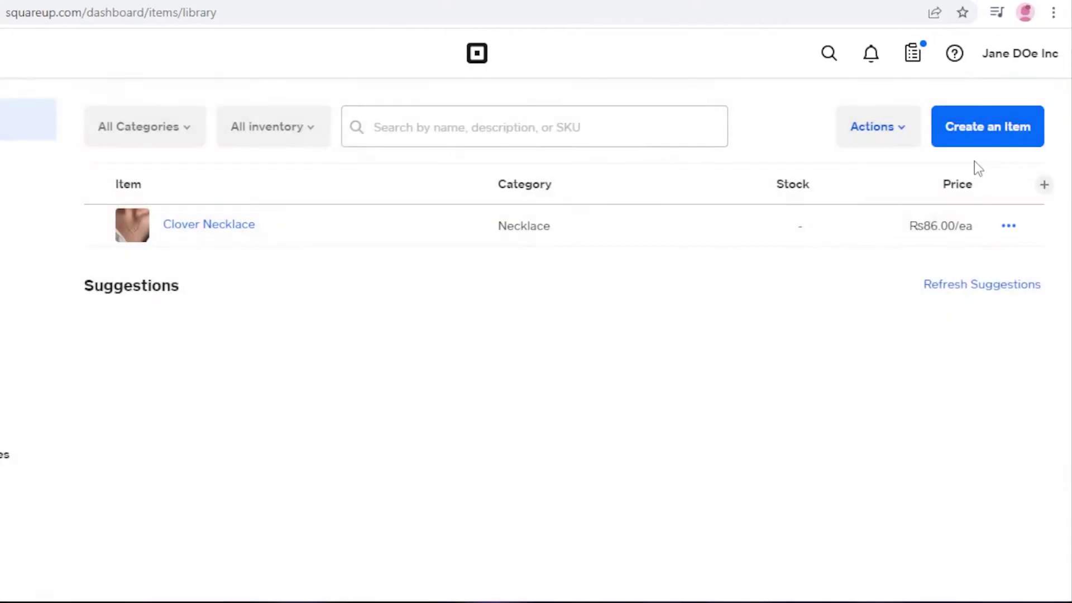
Step: Create a new item in the item library and name it tSHIRT
click(991, 134)
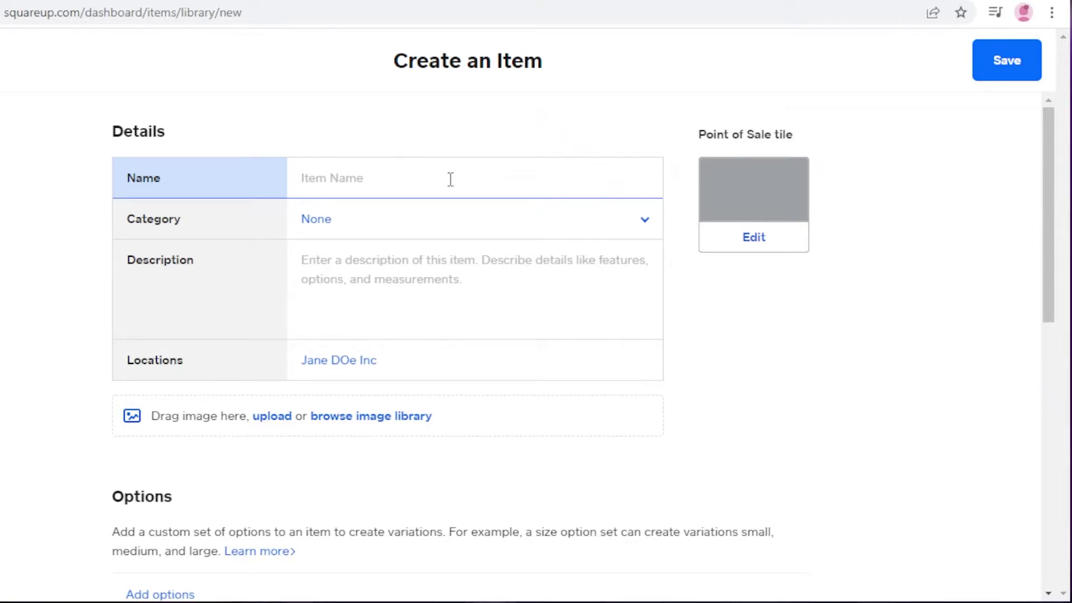
text(tSHIRT)
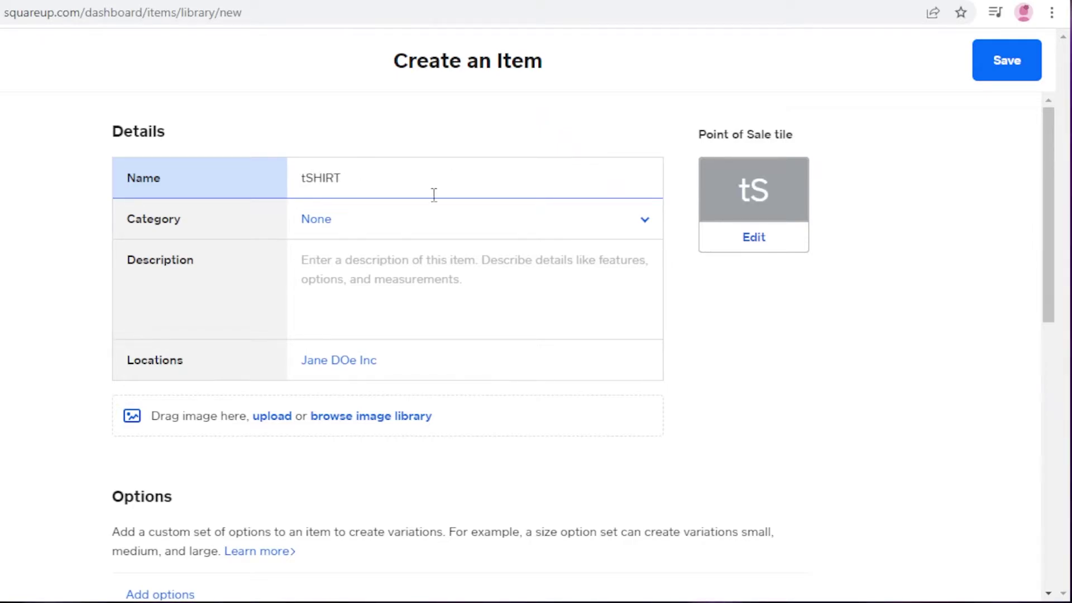
Step: Try the Necklace category for the tSHIRT item and set the category back to None
click(407, 226)
click(414, 289)
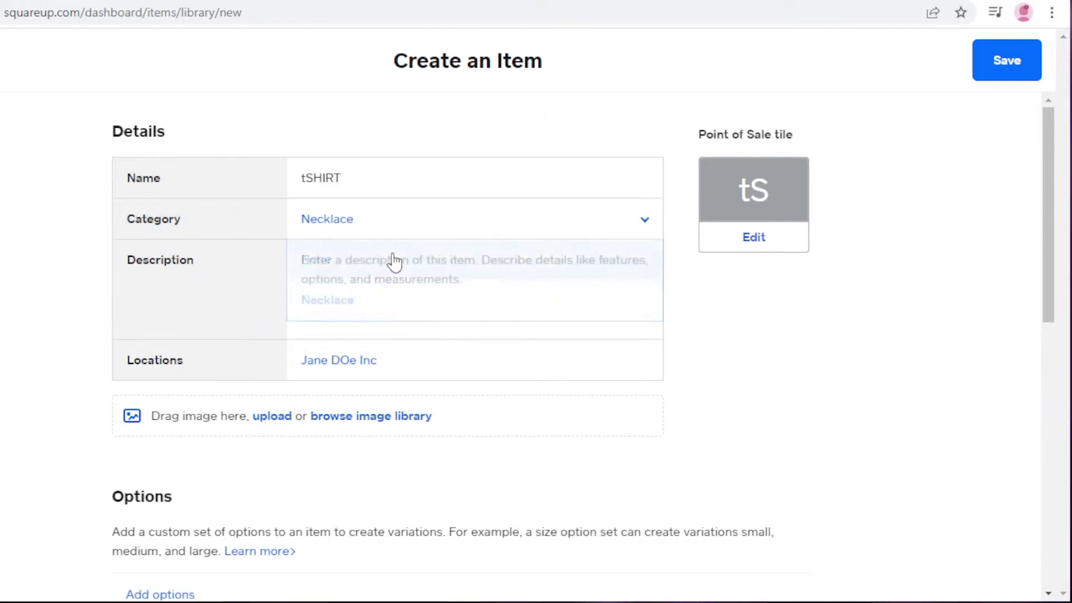
click(394, 178)
click(396, 218)
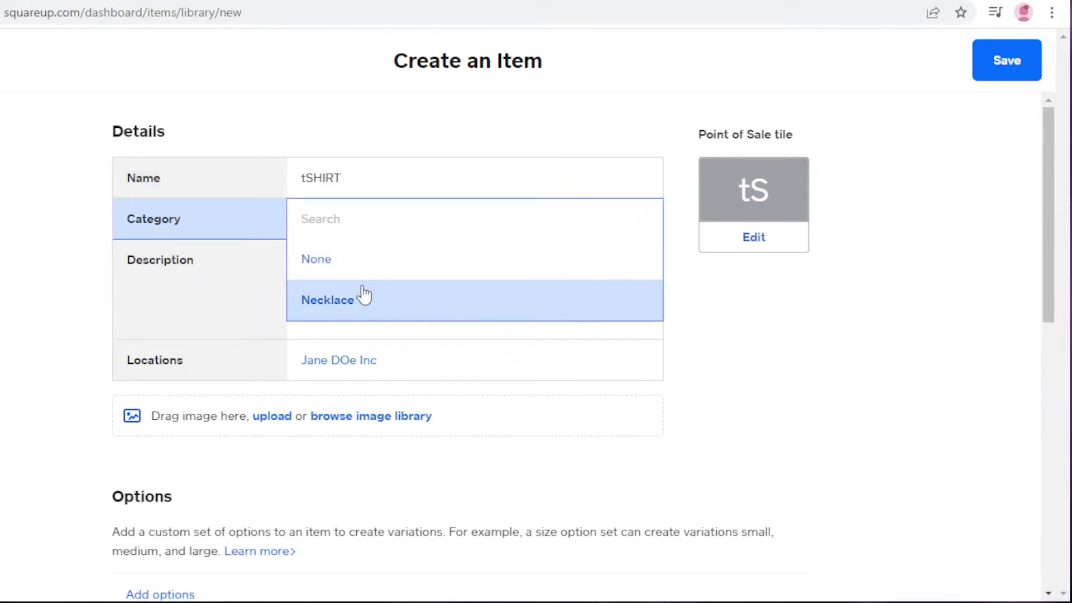
click(387, 177)
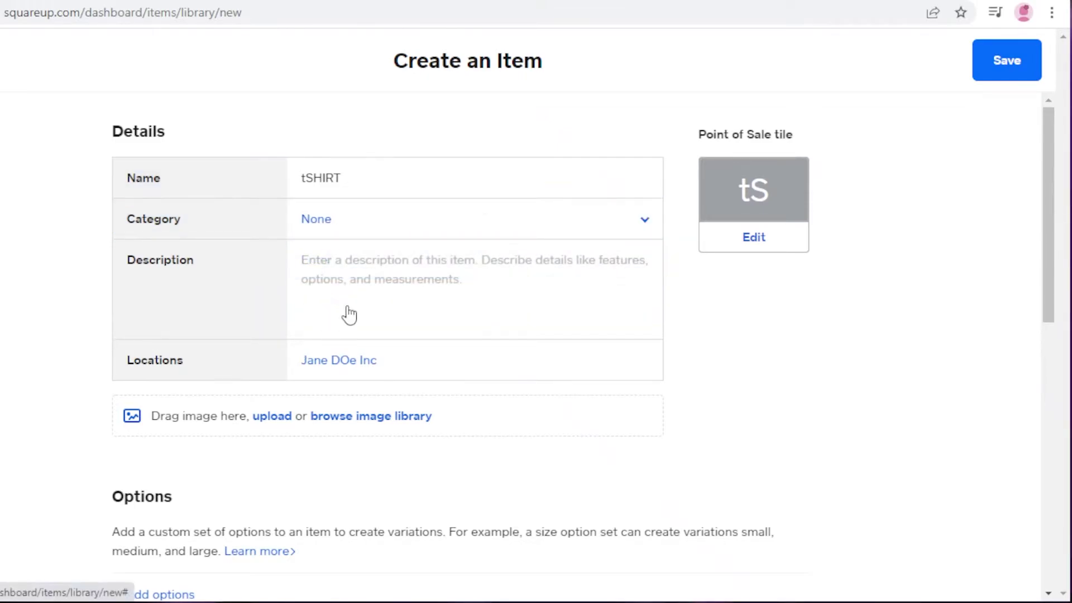
click(339, 360)
key(Escape)
click(329, 311)
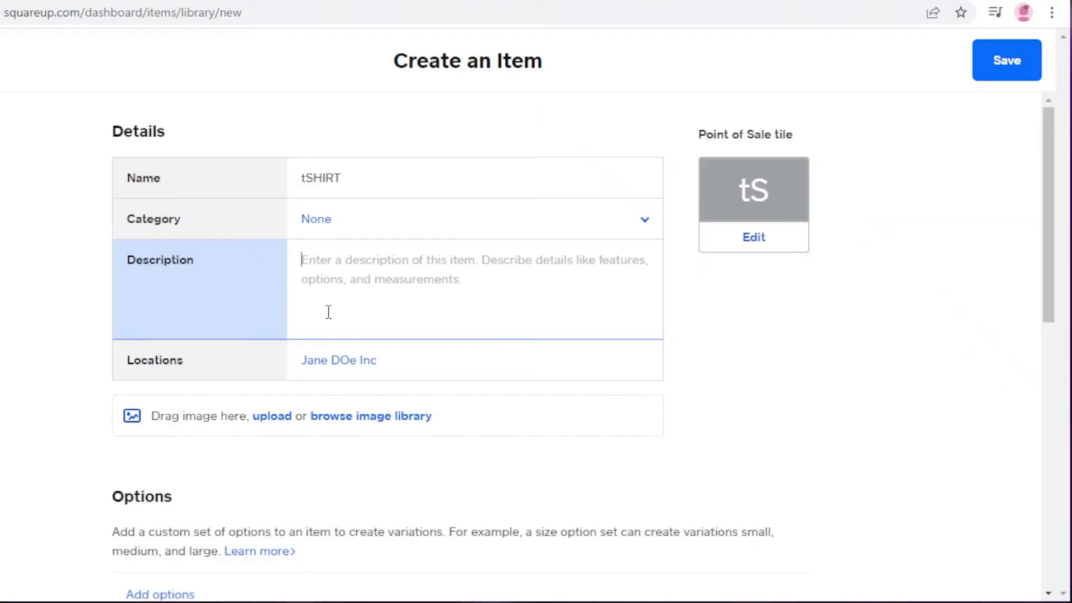
click(351, 377)
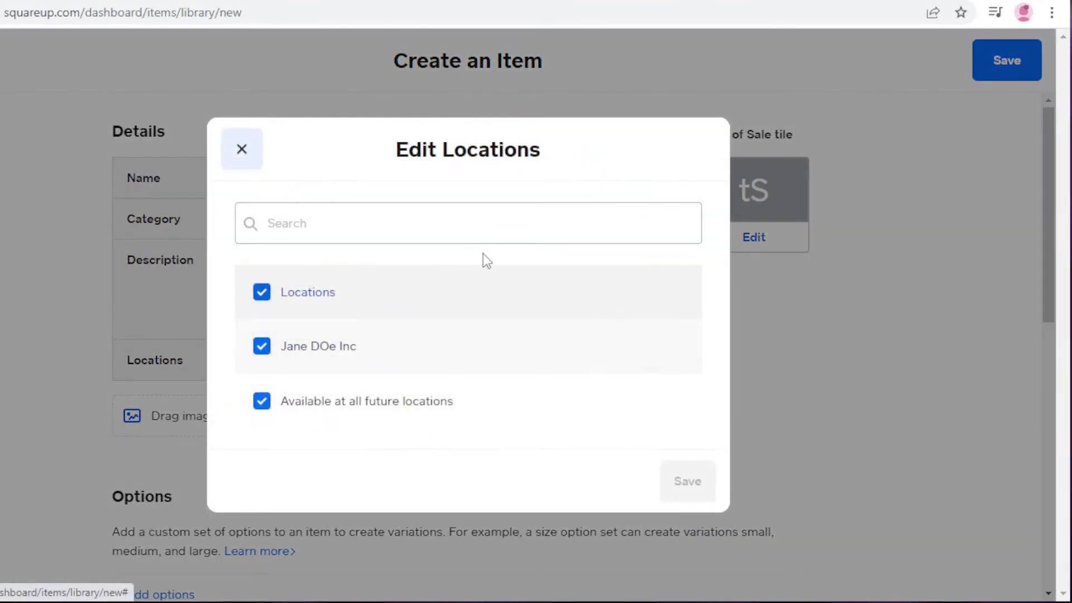
click(262, 293)
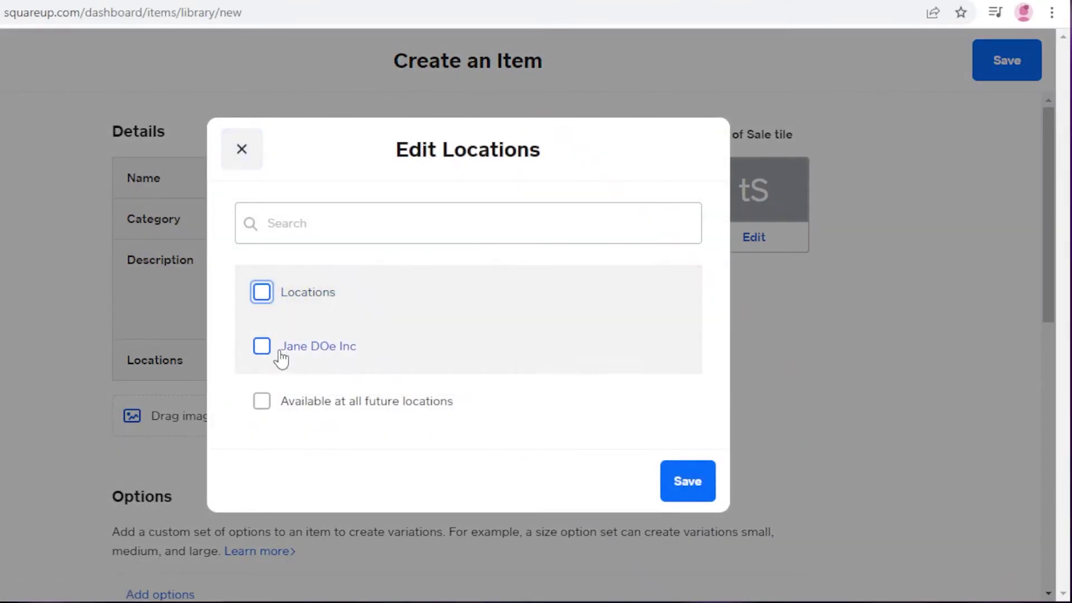
click(242, 149)
Step: Set the tSHIRT item's variation details to SKU 8637, unit Per Item and price Rs584.00
scroll(285, 322, down, 7)
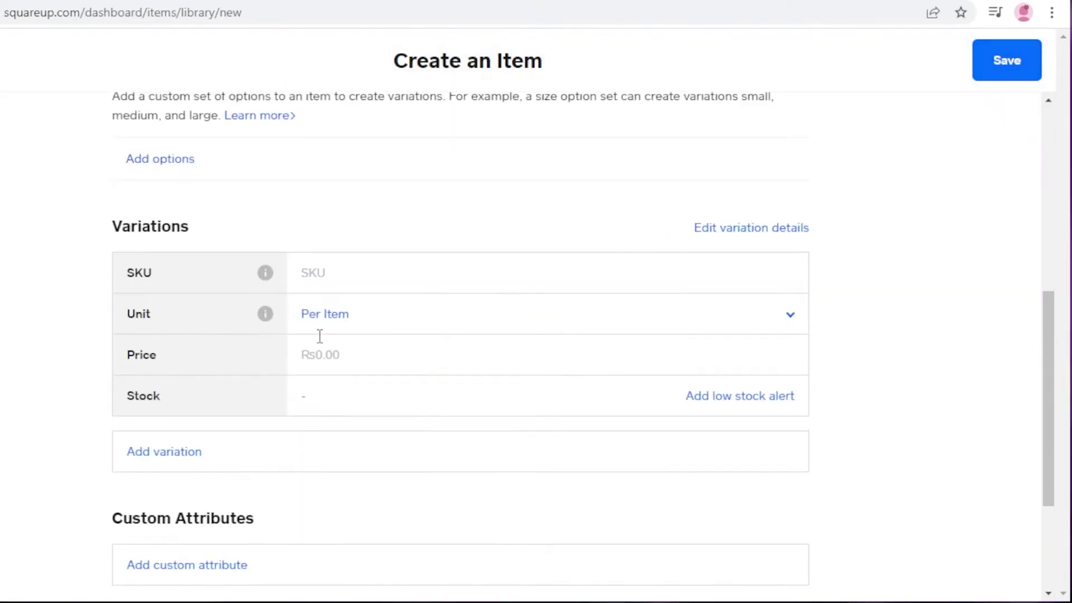
scroll(321, 335, up, 1)
click(342, 354)
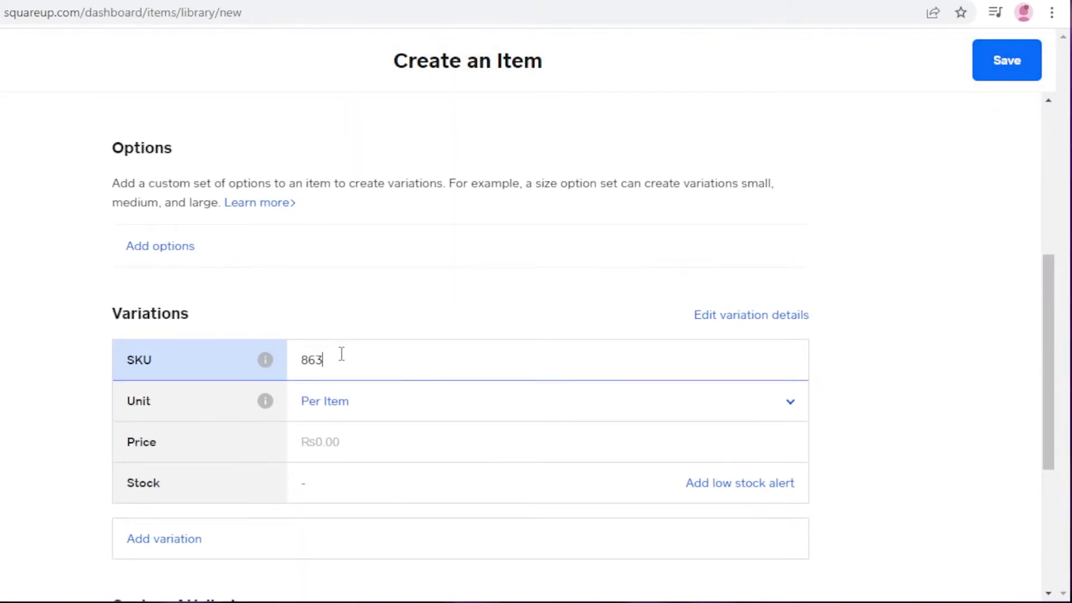
click(364, 407)
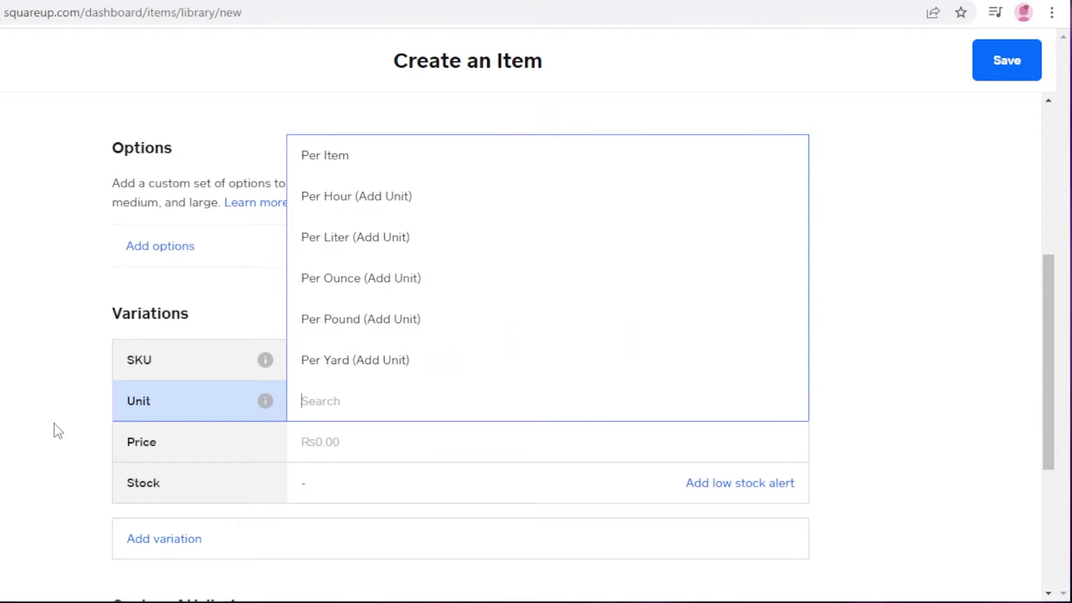
click(356, 155)
click(296, 436)
text(584)
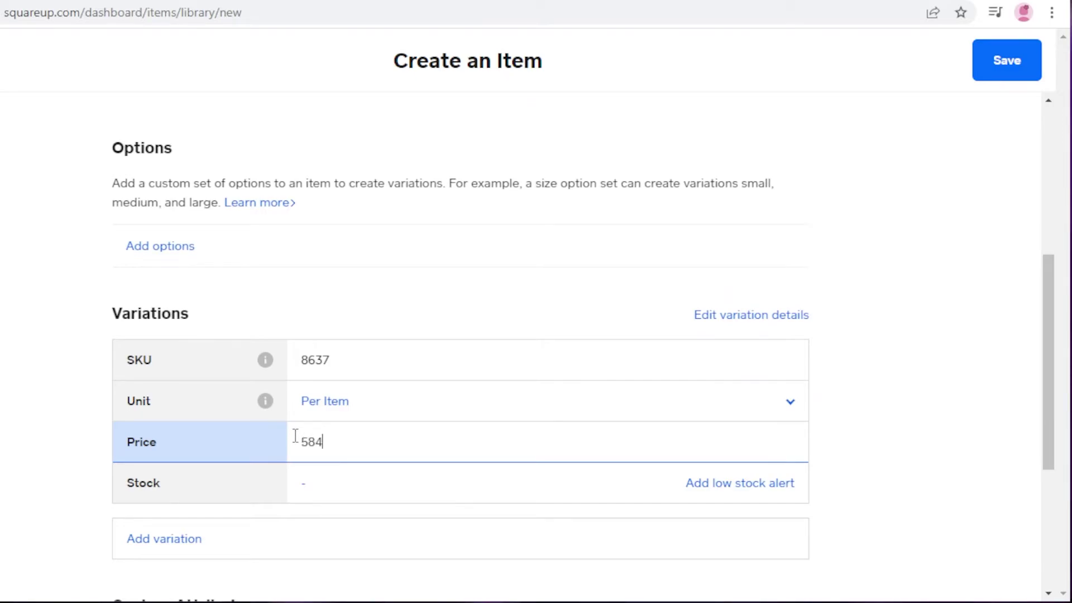
click(337, 497)
Step: Review the remaining variation, custom attribute and point-of-sale settings and save the tSHIRT item to the library
scroll(505, 454, down, 3)
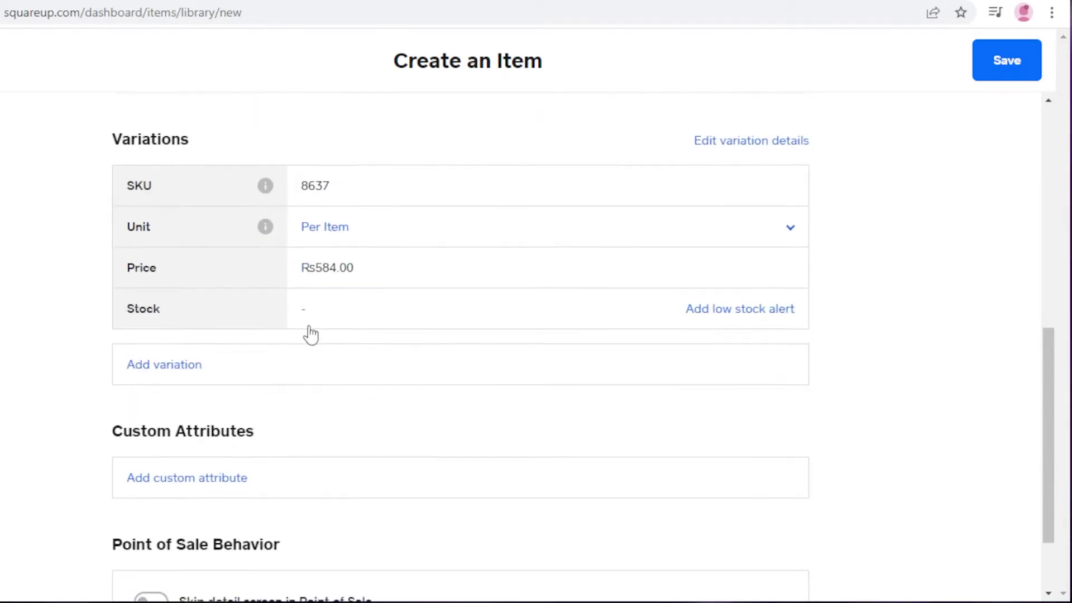
scroll(667, 340, down, 1)
scroll(668, 340, up, 3)
scroll(668, 340, down, 3)
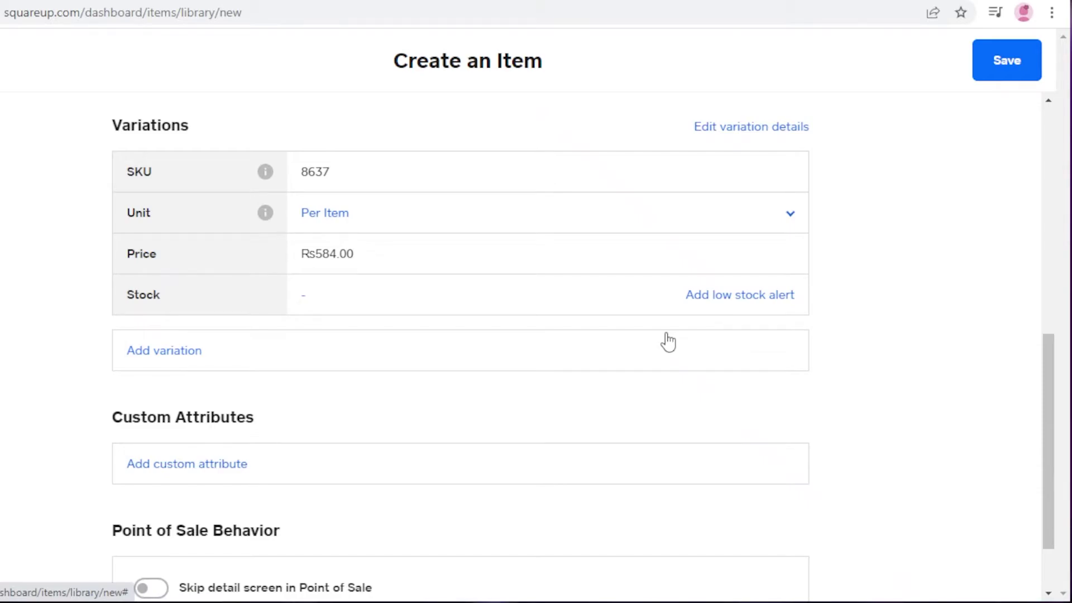
scroll(576, 240, down, 2)
scroll(849, 201, up, 3)
click(1005, 78)
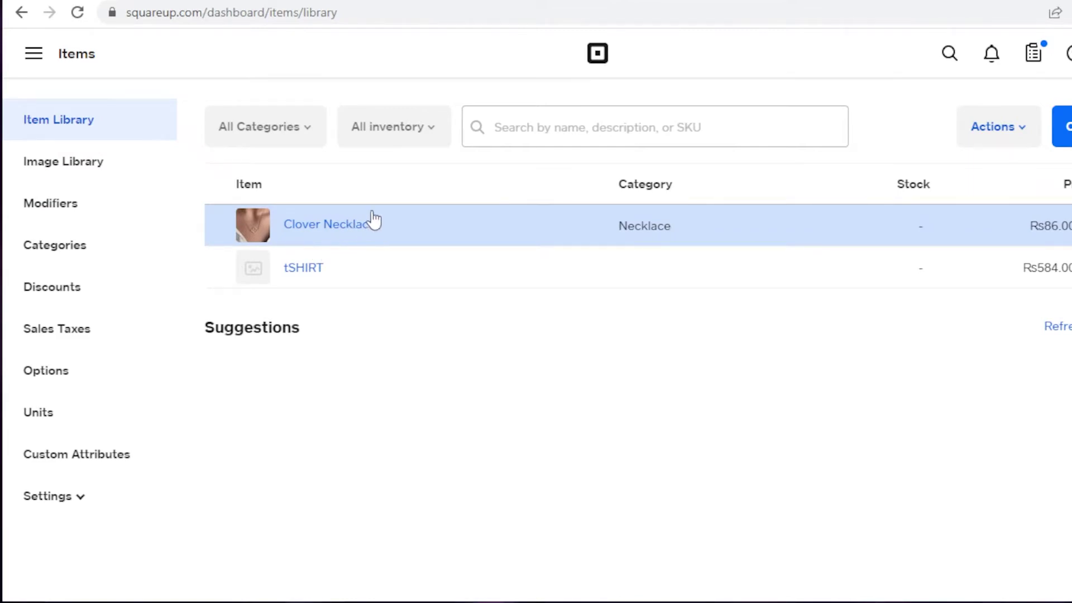
Step: Look through the image library, modifiers, options and units pages of the Items section
click(101, 159)
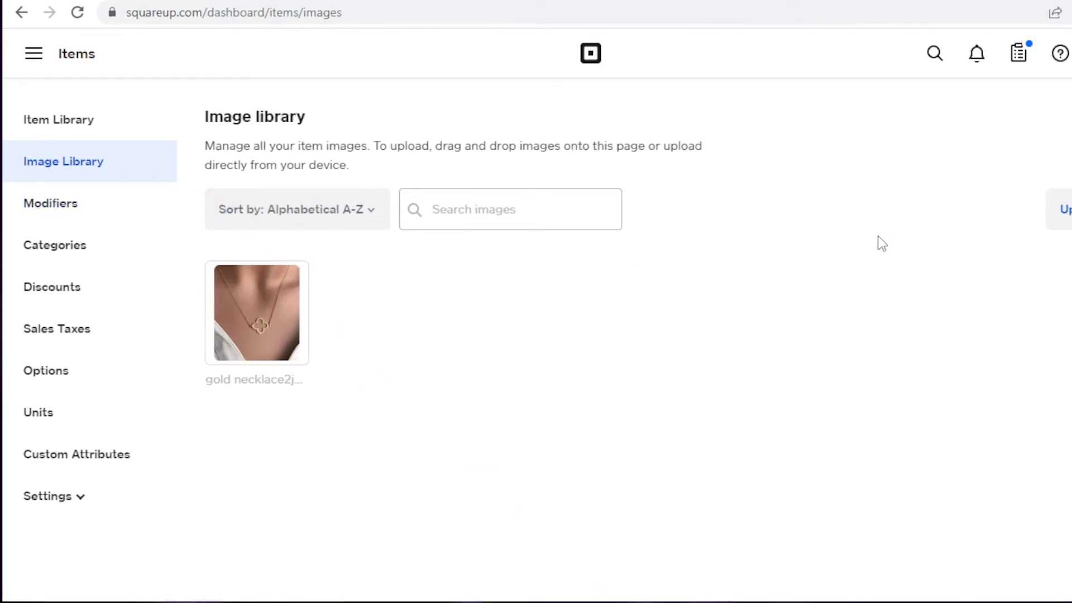
click(65, 211)
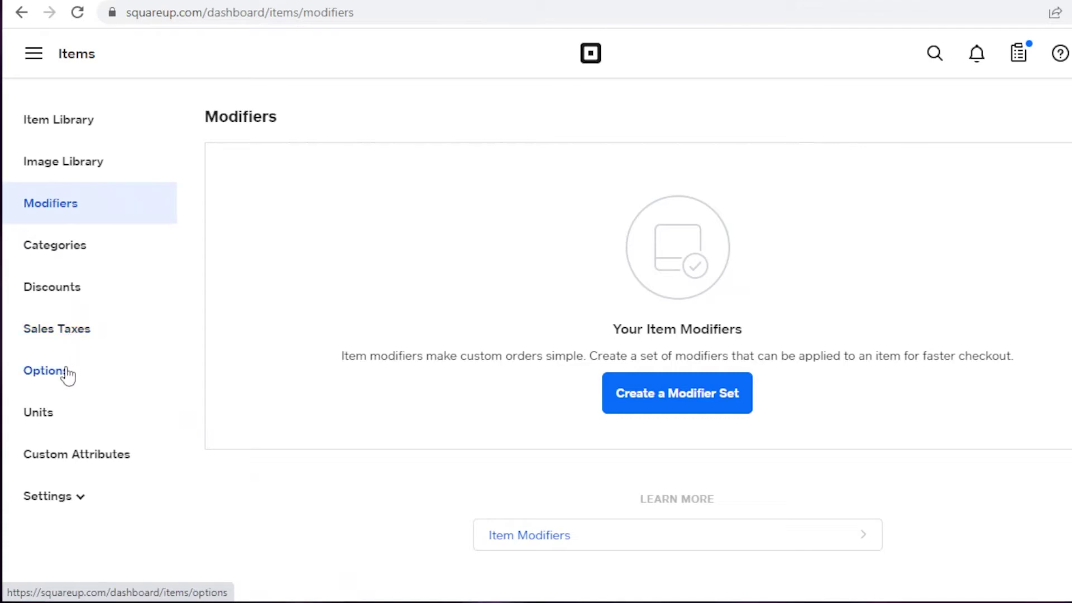
click(46, 373)
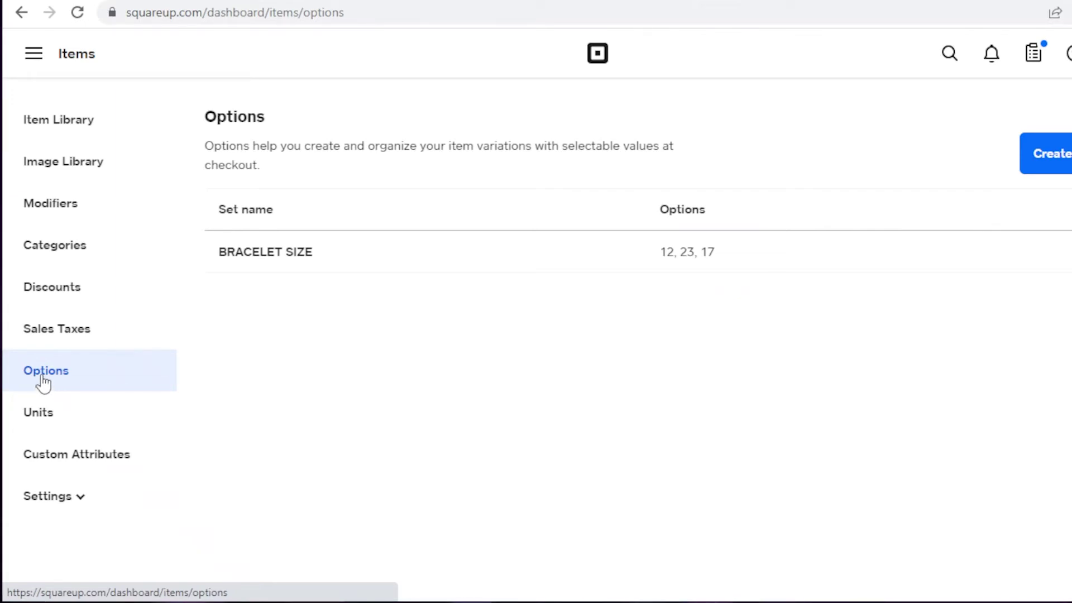
click(51, 420)
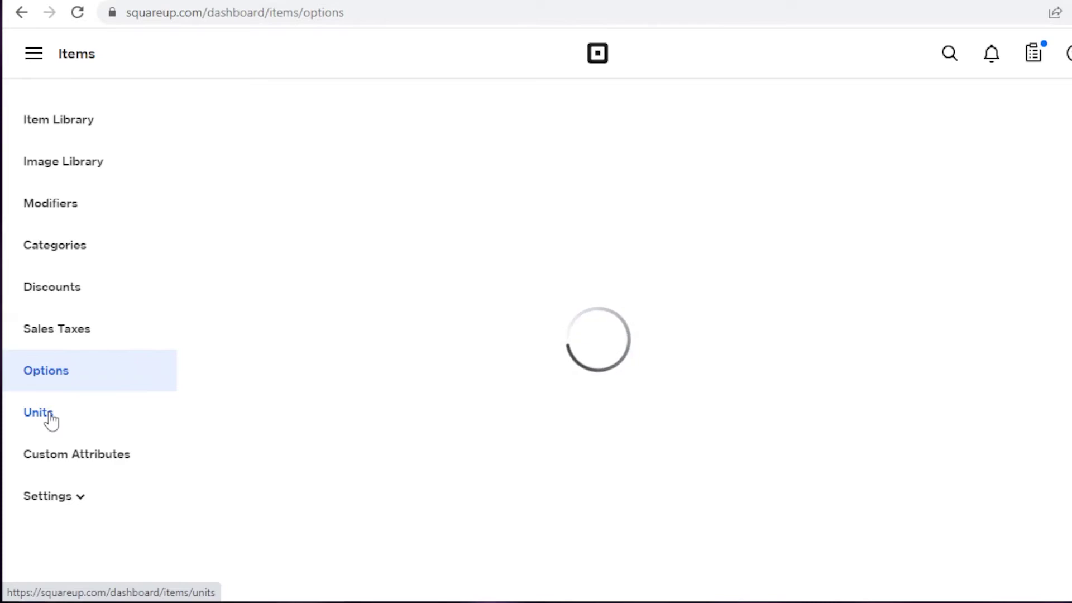
Step: View the Orders overview and the Sales Summary report, and look over the list of available reports
click(60, 56)
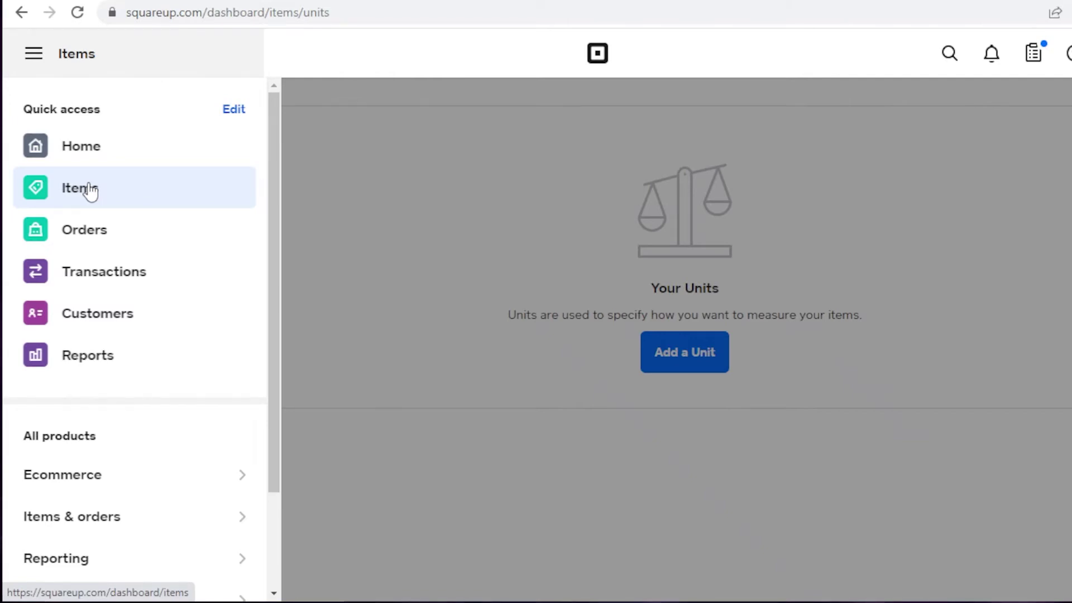
click(71, 247)
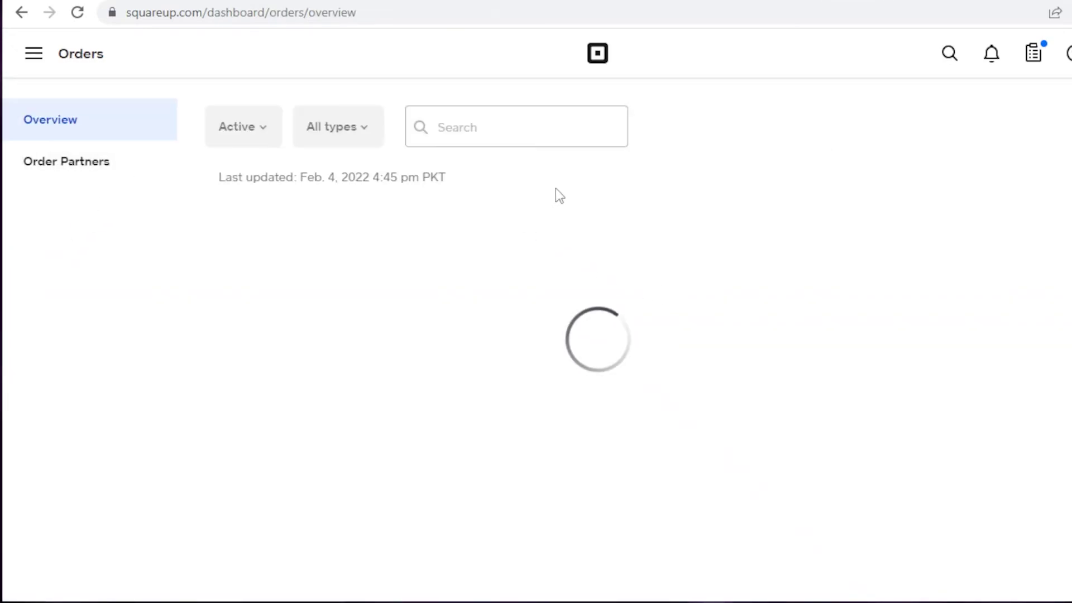
click(80, 75)
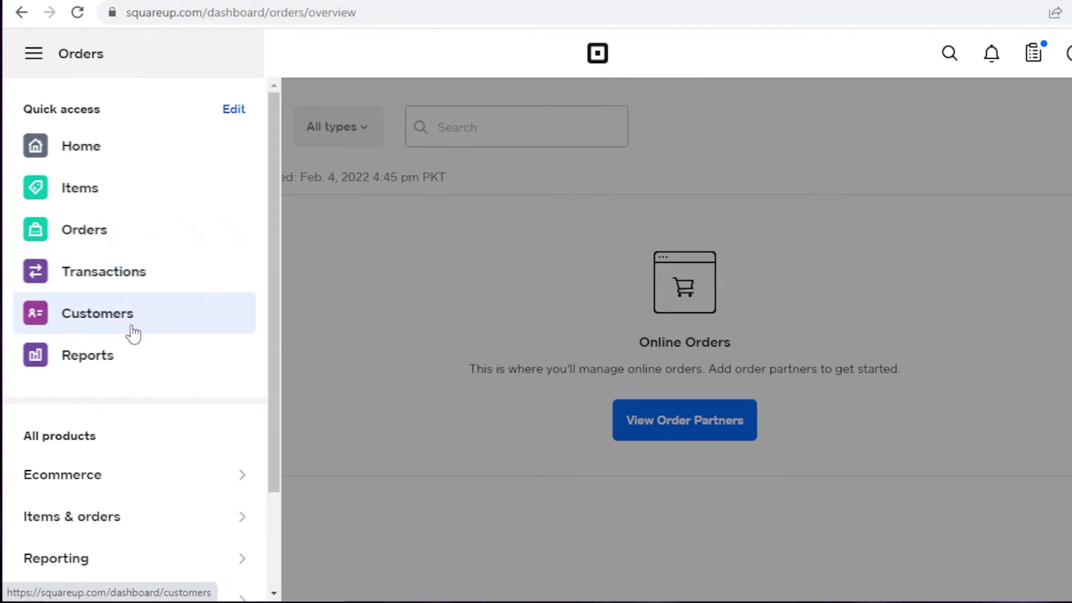
click(141, 371)
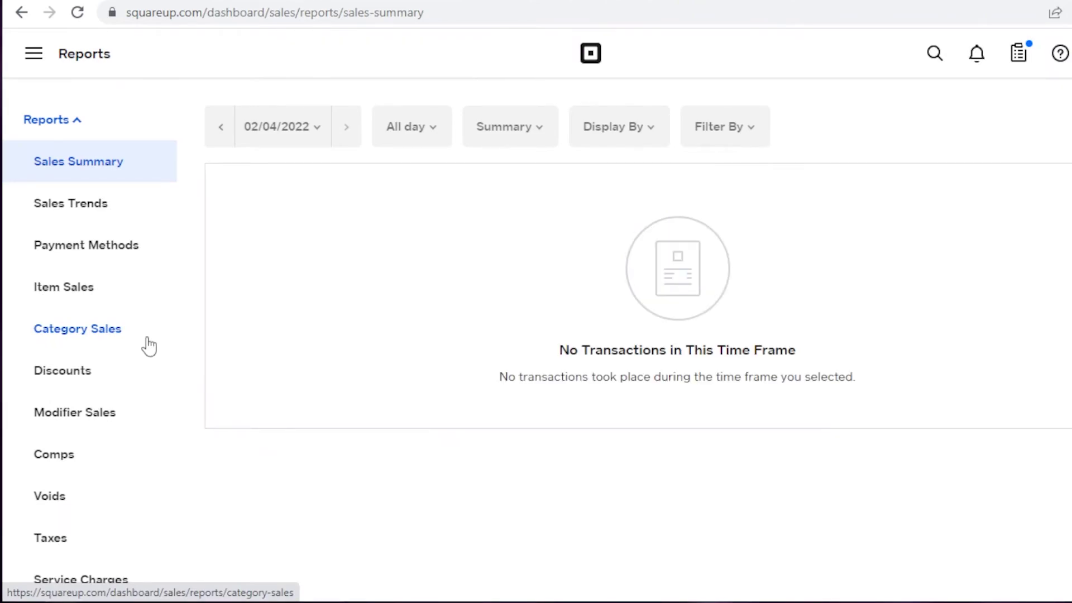
scroll(741, 390, down, 4)
scroll(290, 324, up, 3)
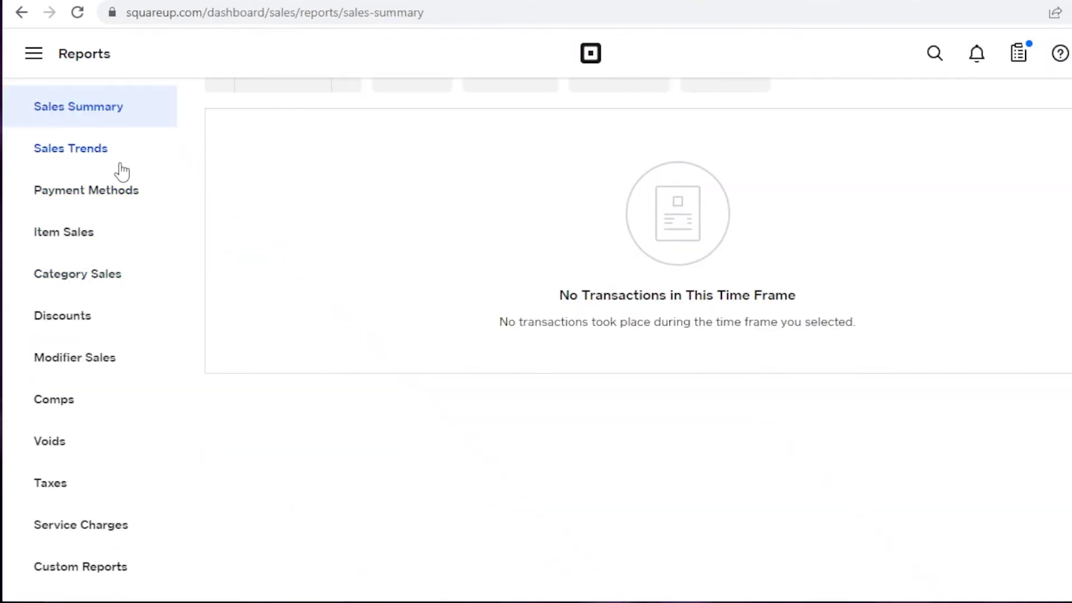
scroll(134, 228, down, 3)
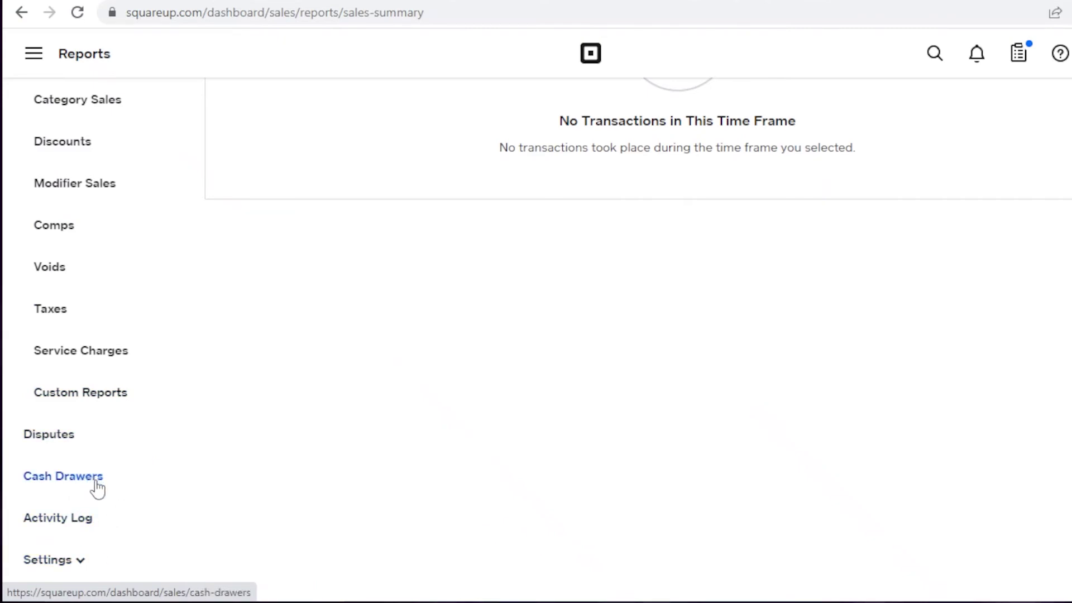
scroll(96, 486, up, 4)
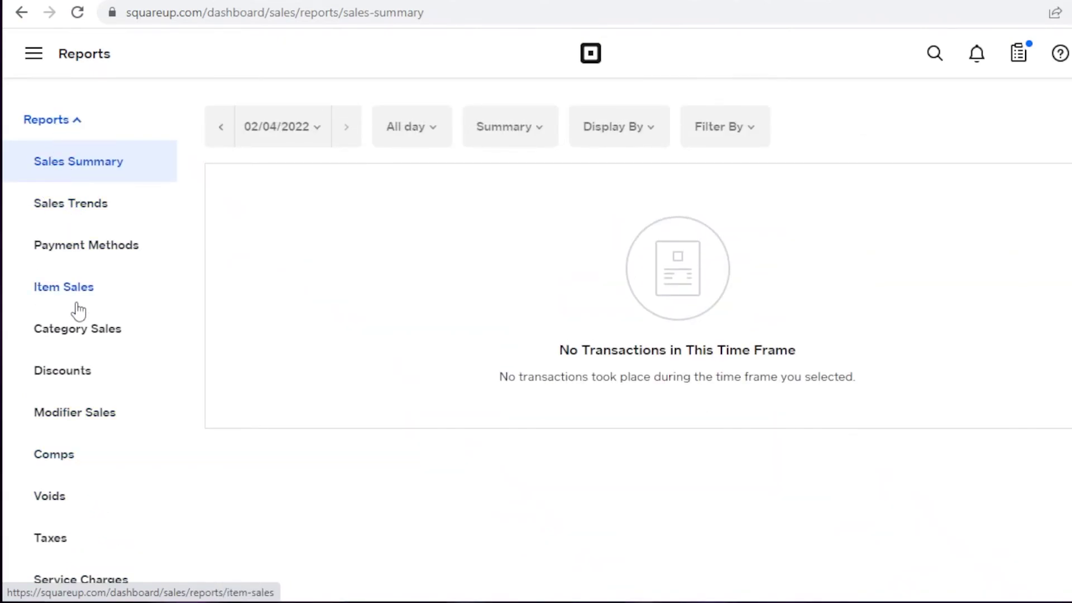
Step: View the Payment Methods report and return to the dashboard home page
click(124, 251)
scroll(132, 282, down, 4)
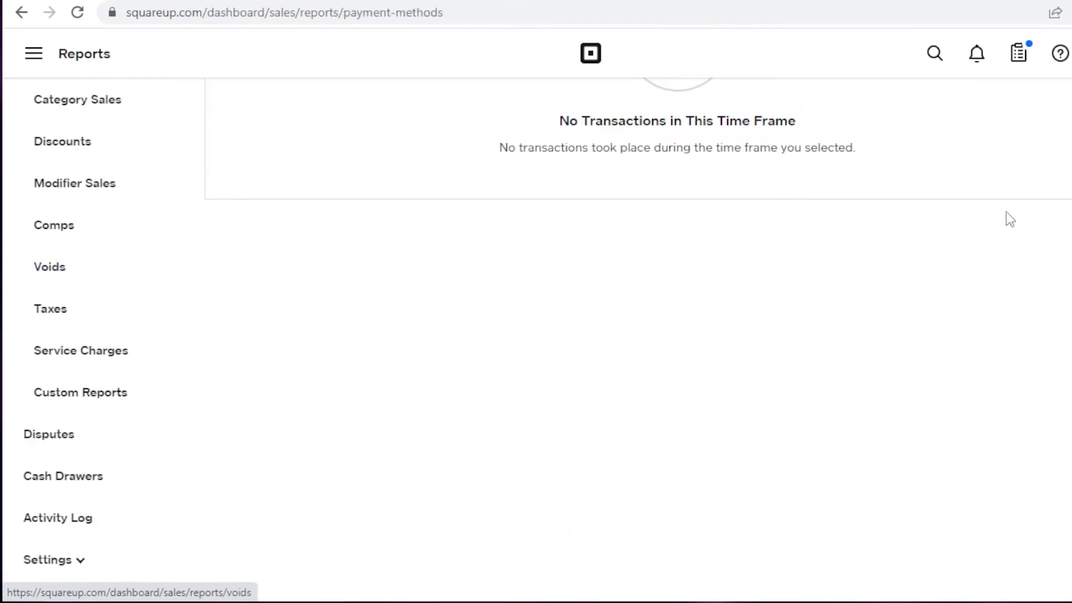
scroll(557, 445, up, 4)
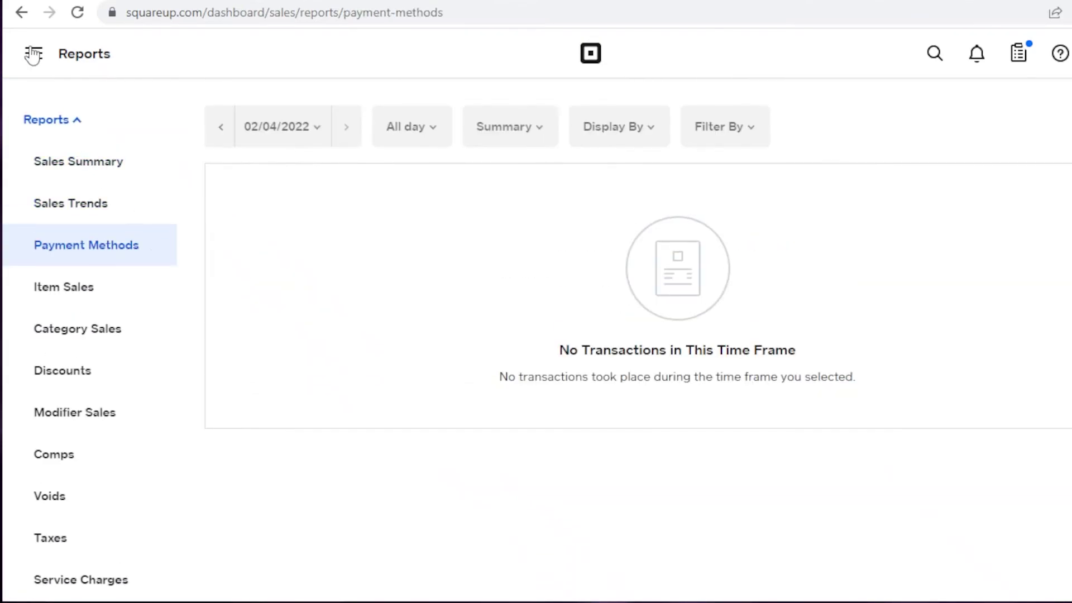
click(33, 54)
click(76, 139)
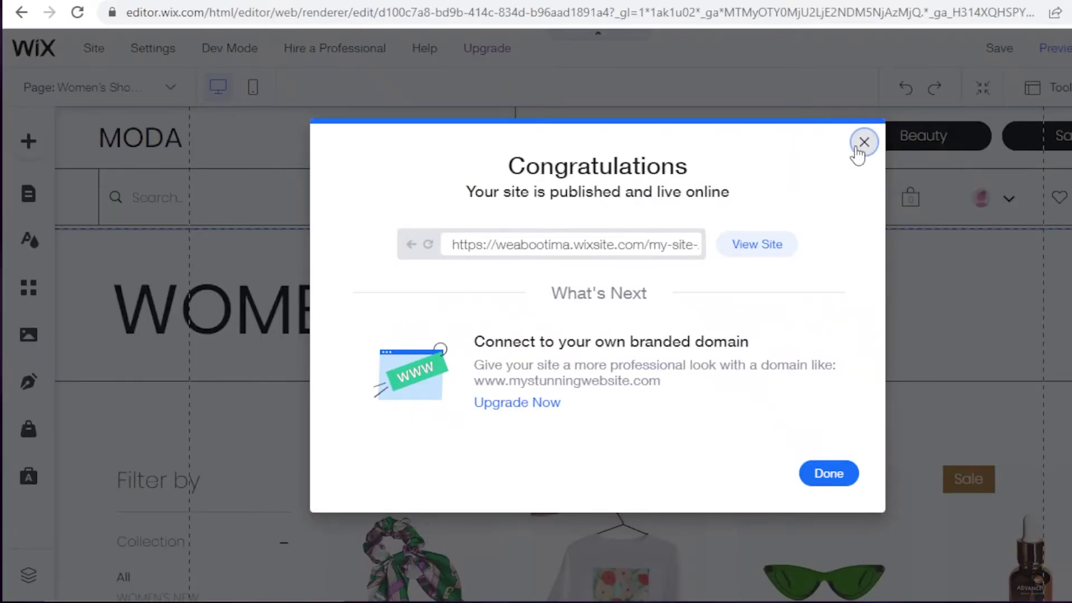
Step: Switch to the Wix editor, dismiss the publish confirmation and open the site's Wix dashboard
click(857, 149)
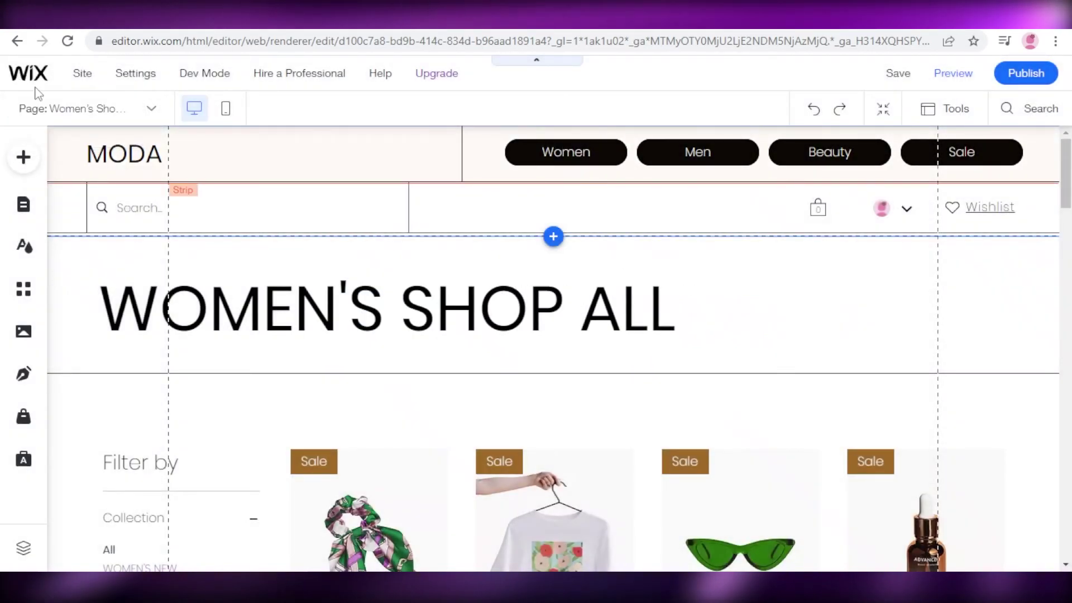
click(33, 83)
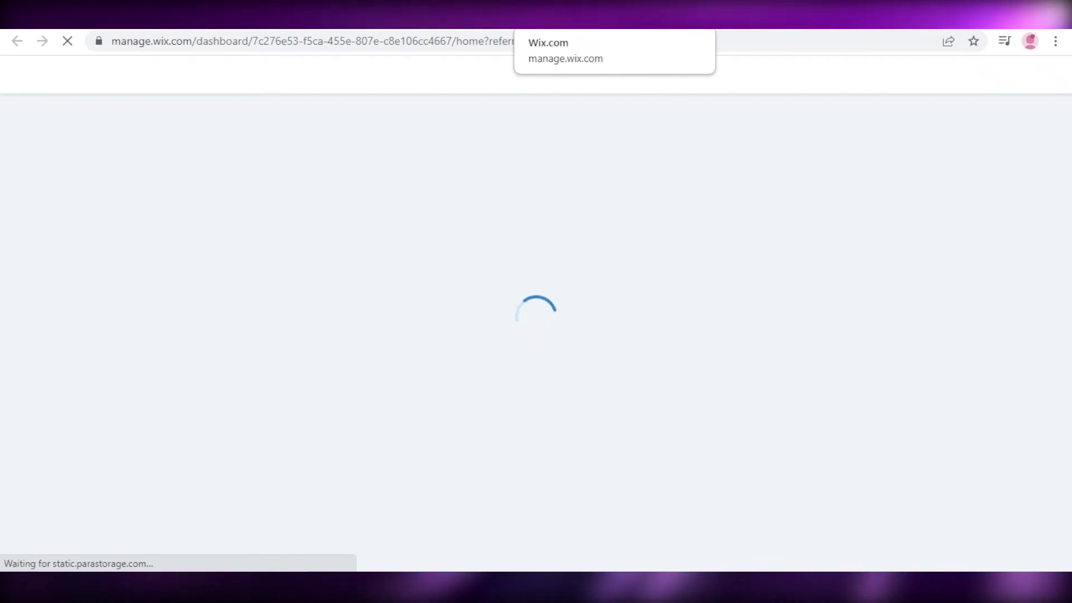
Step: Switch back to the Square dashboard and look over the sales and customer overview on its home page
key(ctrl+shift+Tab)
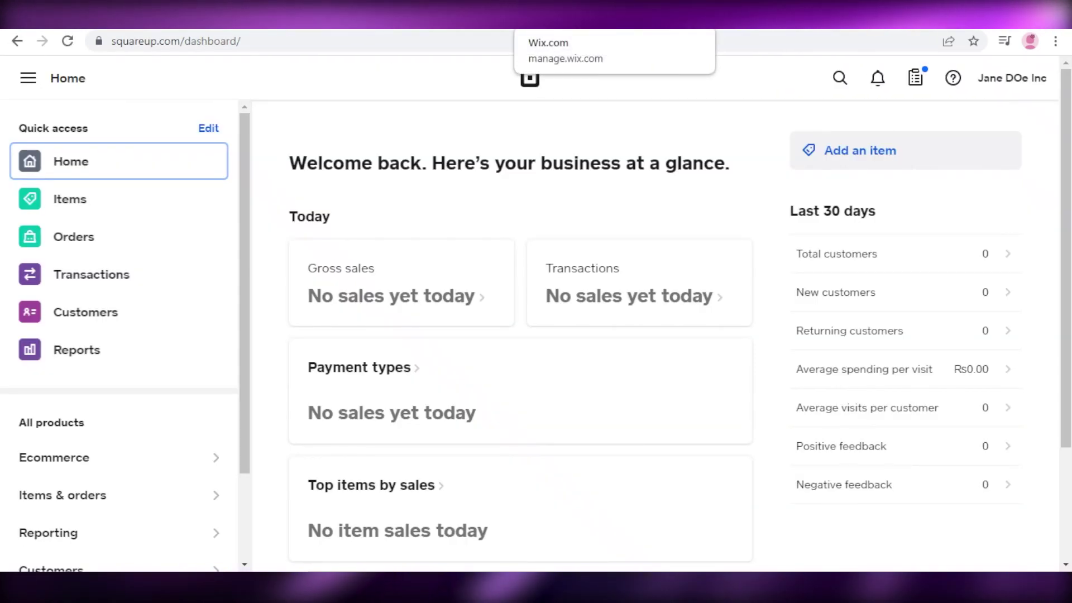
scroll(624, 84, down, 3)
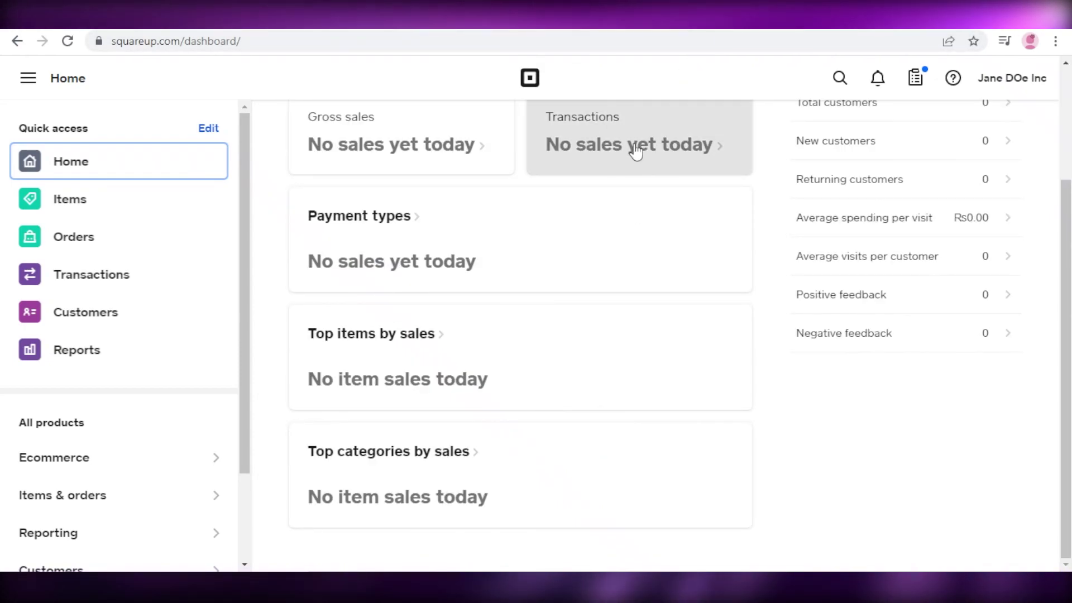
scroll(631, 163, up, 3)
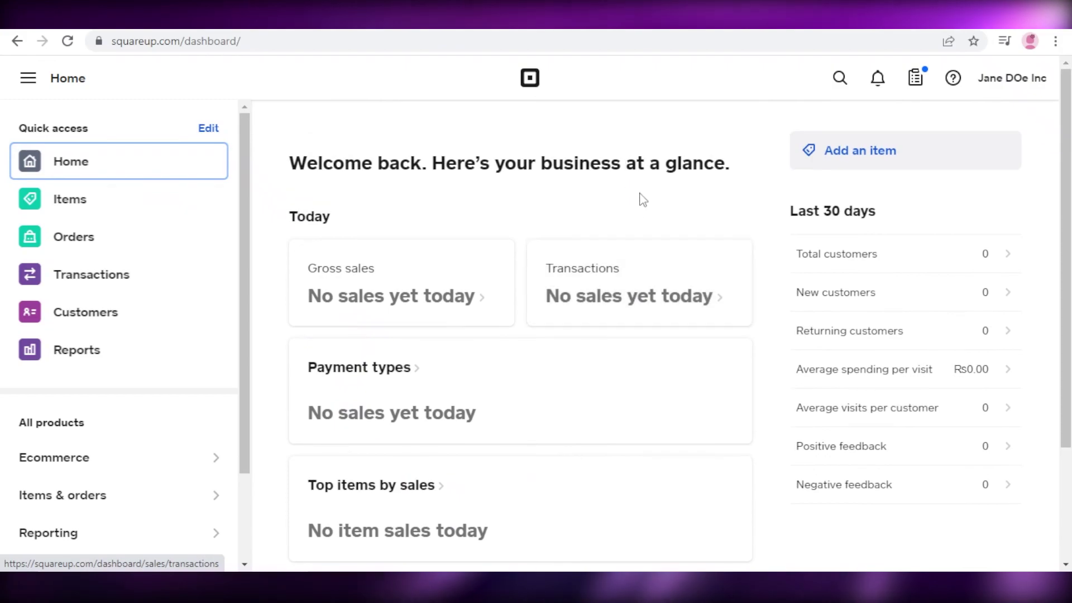
scroll(421, 313, down, 3)
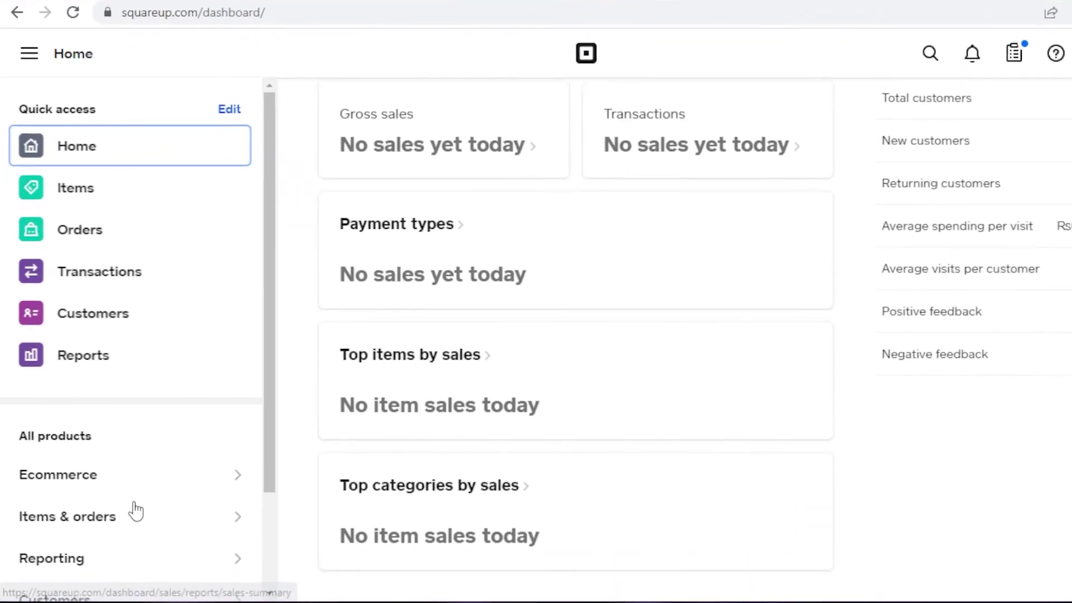
Step: Open Square's App integrations page and examine the apps recommended for the account
scroll(123, 502, down, 2)
click(130, 584)
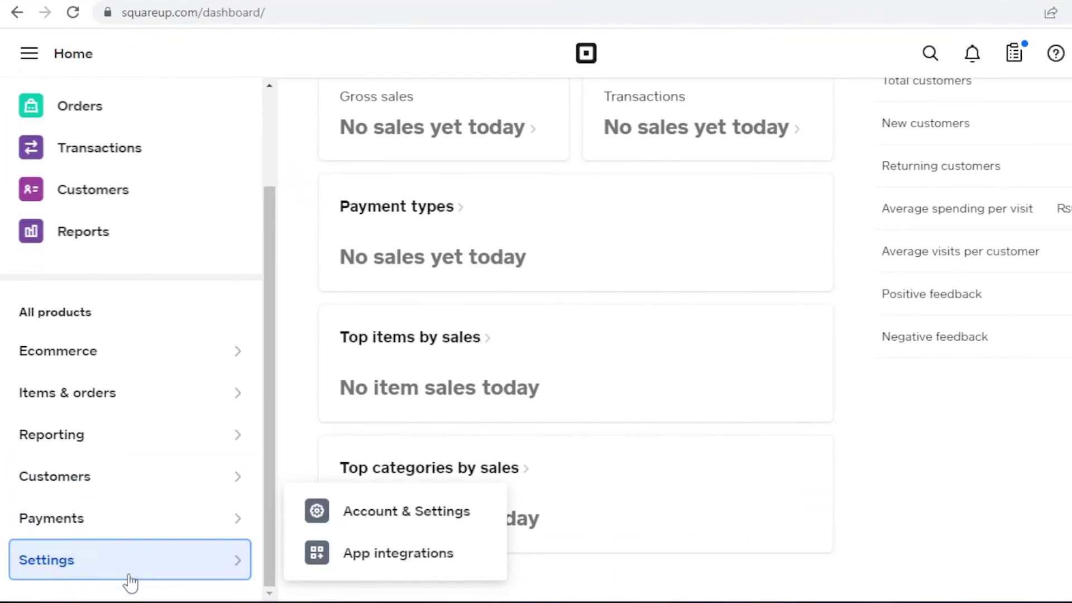
click(337, 553)
scroll(385, 148, down, 5)
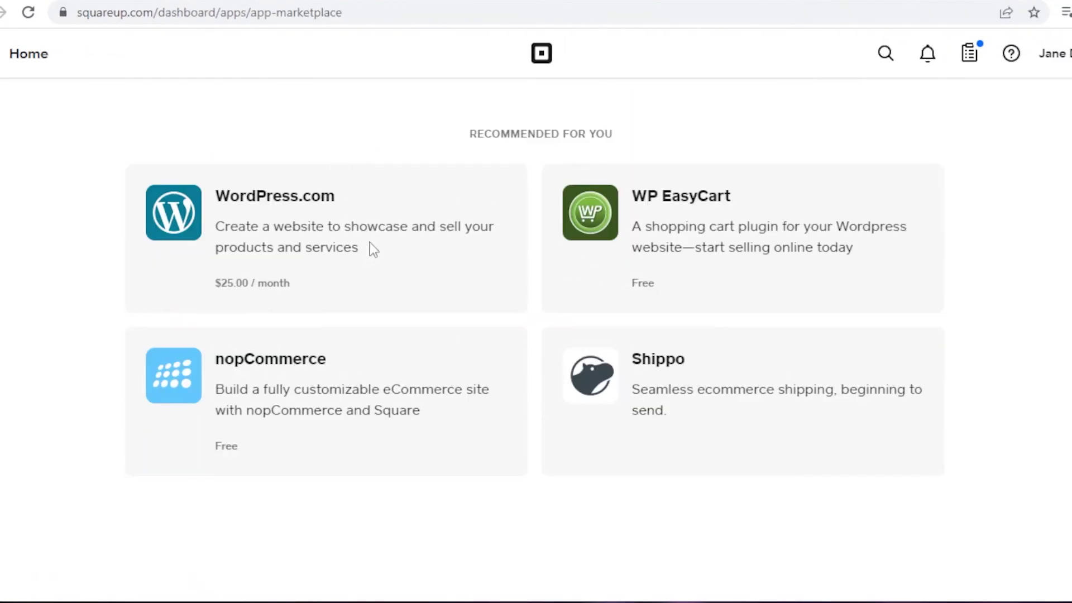
click(373, 249)
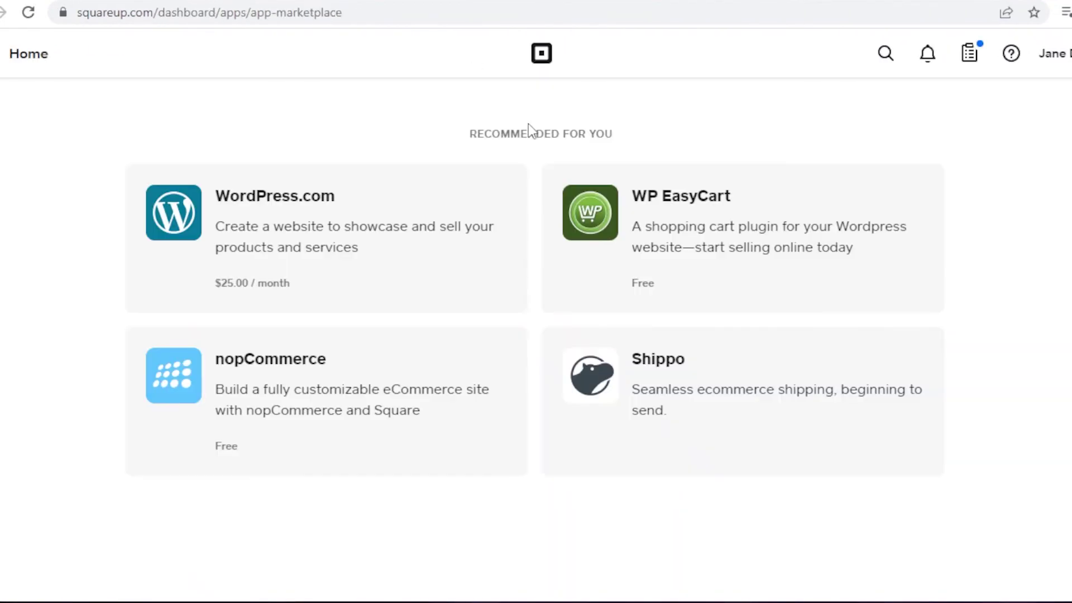
scroll(528, 128, up, 2)
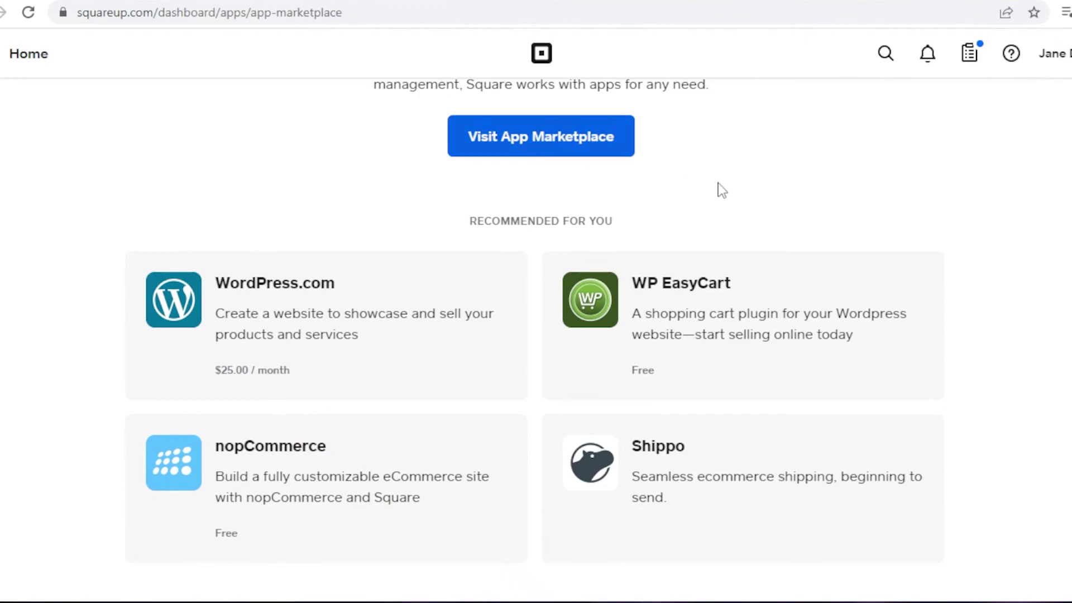
scroll(748, 310, down, 2)
scroll(401, 316, up, 2)
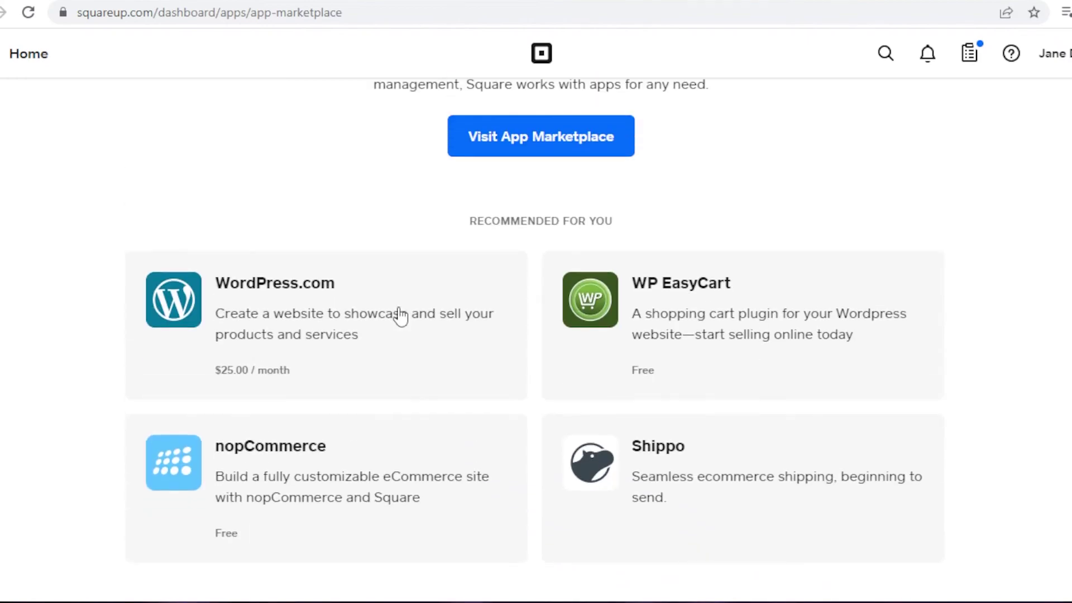
Step: Open the full Square App Marketplace and look over its staff picks, recommended apps and app categories
scroll(400, 316, up, 2)
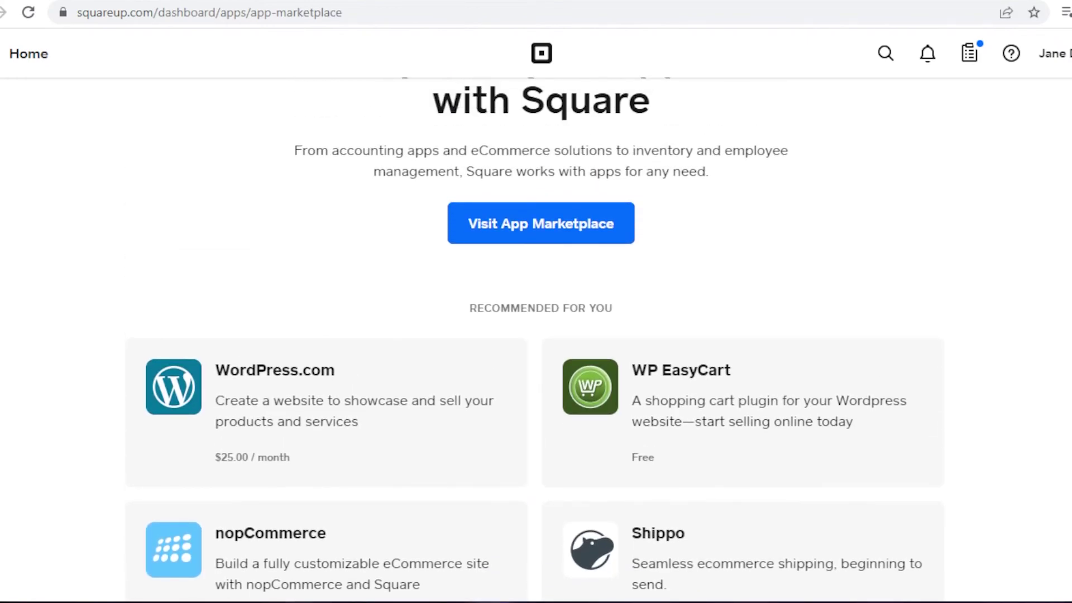
scroll(530, 413, down, 4)
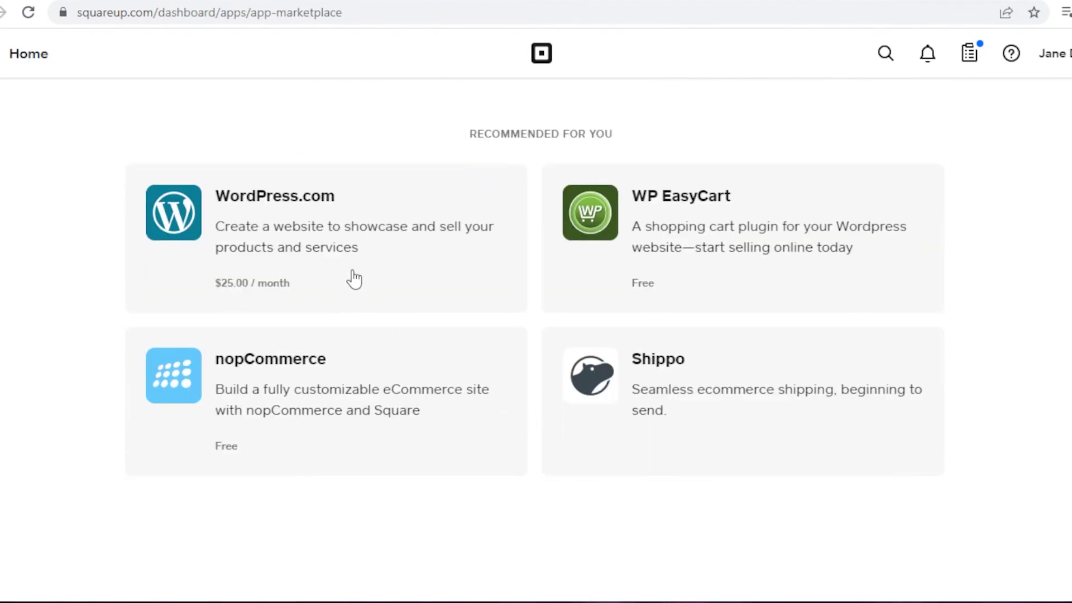
scroll(363, 296, up, 5)
scroll(433, 323, down, 5)
scroll(524, 195, up, 2)
click(563, 155)
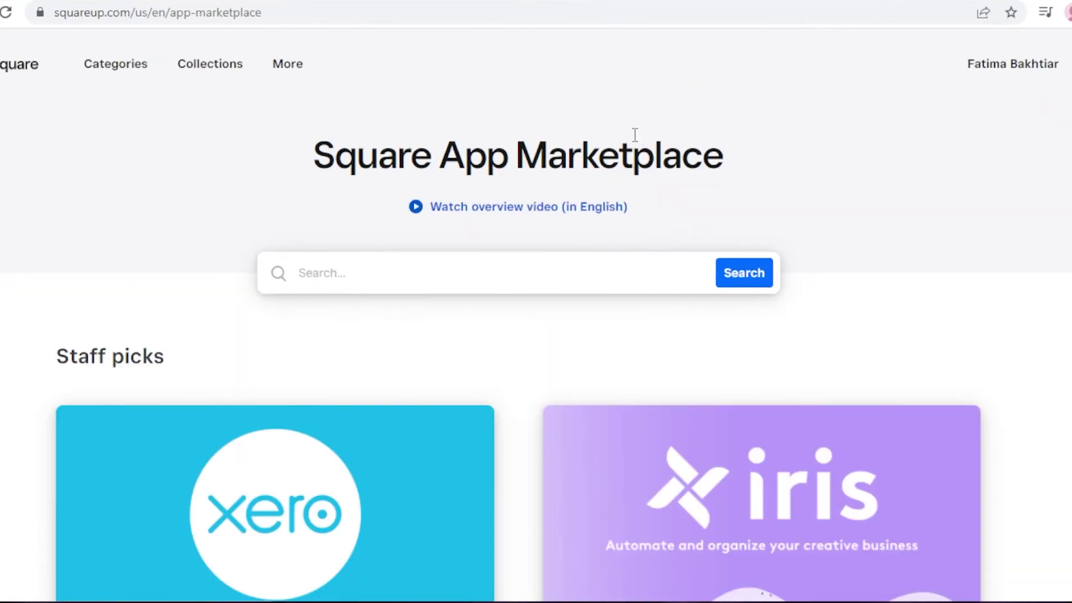
scroll(690, 266, down, 5)
scroll(695, 260, down, 8)
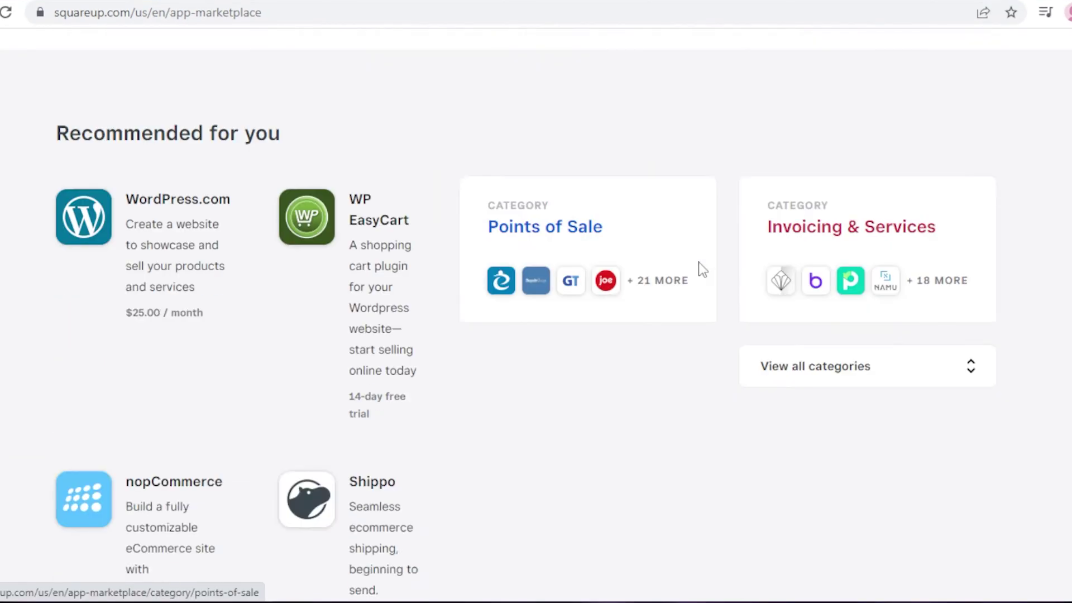
scroll(652, 479, up, 12)
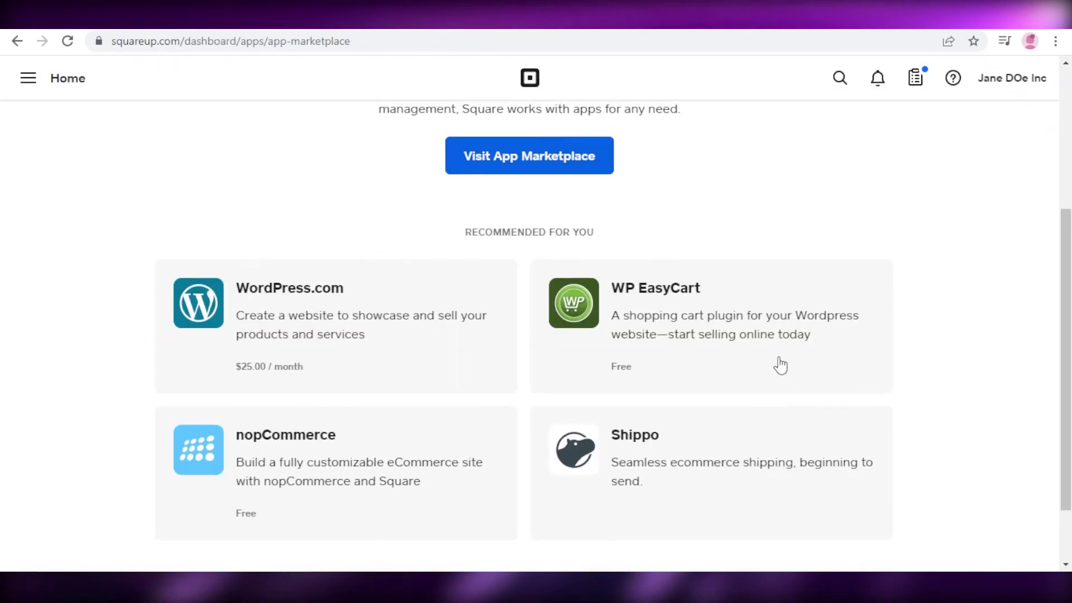
scroll(778, 366, up, 4)
scroll(777, 372, down, 1)
scroll(778, 374, down, 4)
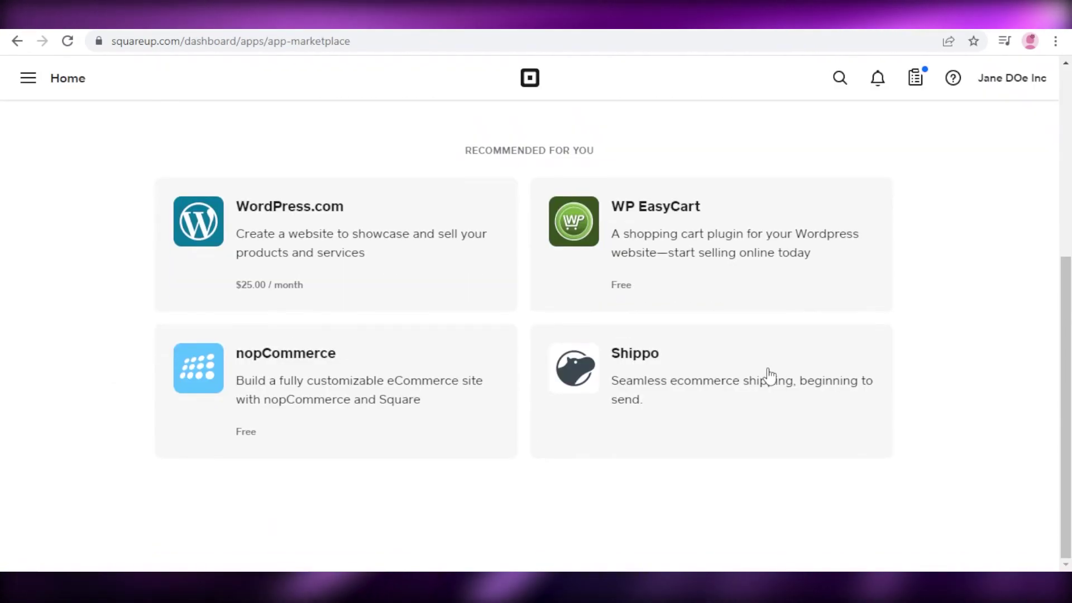
scroll(759, 378, up, 5)
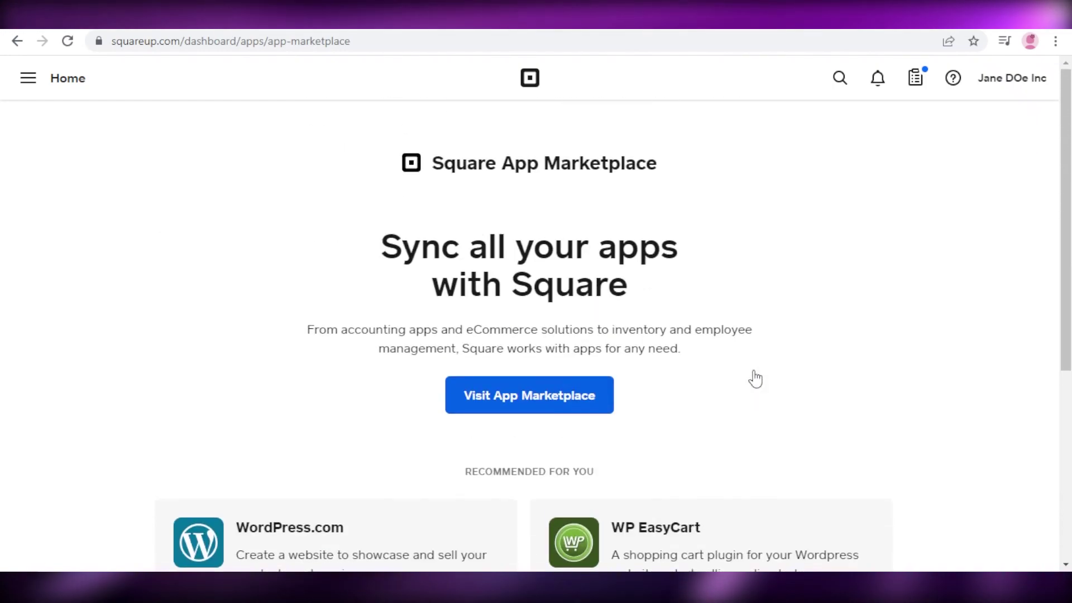
scroll(757, 378, down, 5)
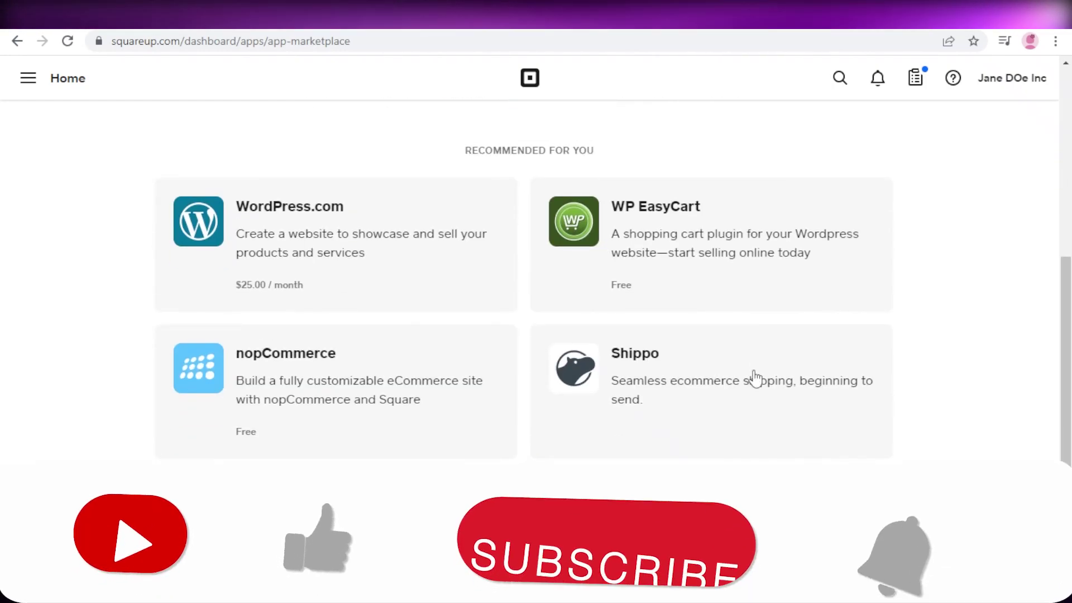